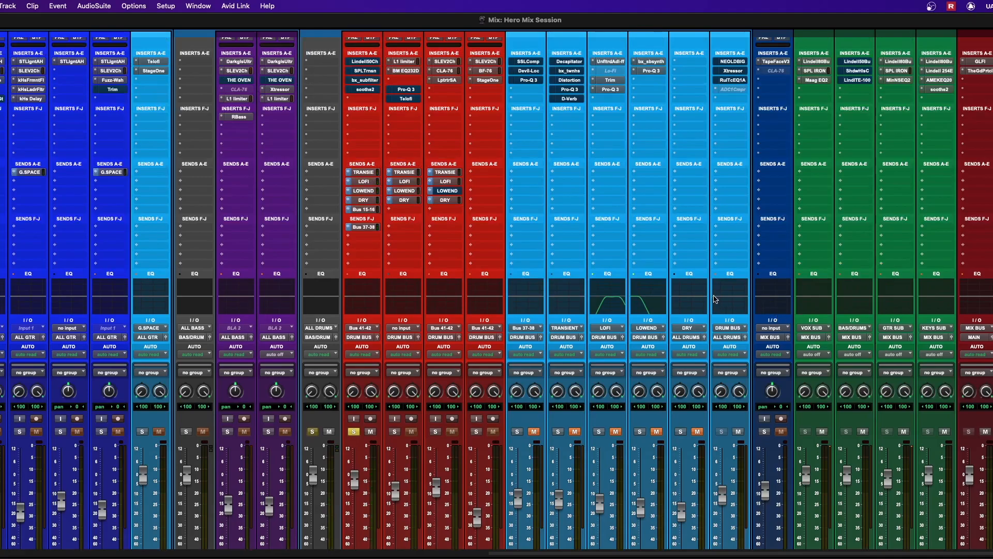
Open Lindell 50 Channel on the BEAT track, toggle its bypass during playback to compare, and leave it active
scroll(380, 450, down, 3)
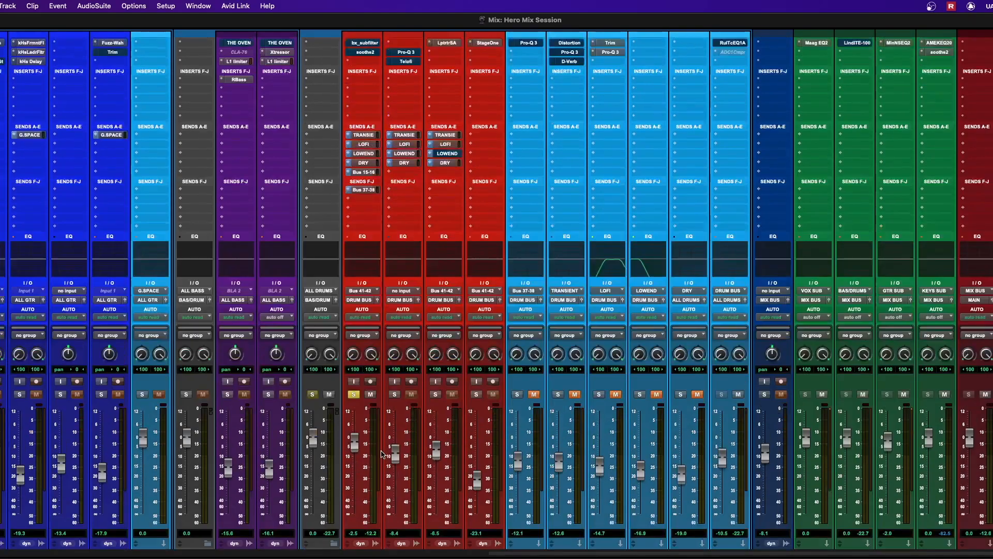
scroll(382, 443, up, 4)
click(357, 74)
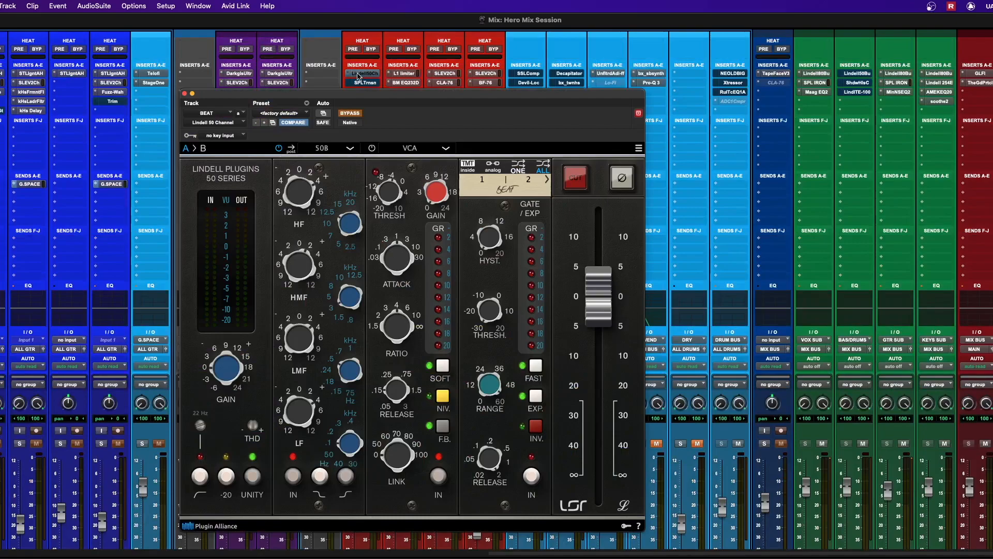
drag(378, 97, 399, 87)
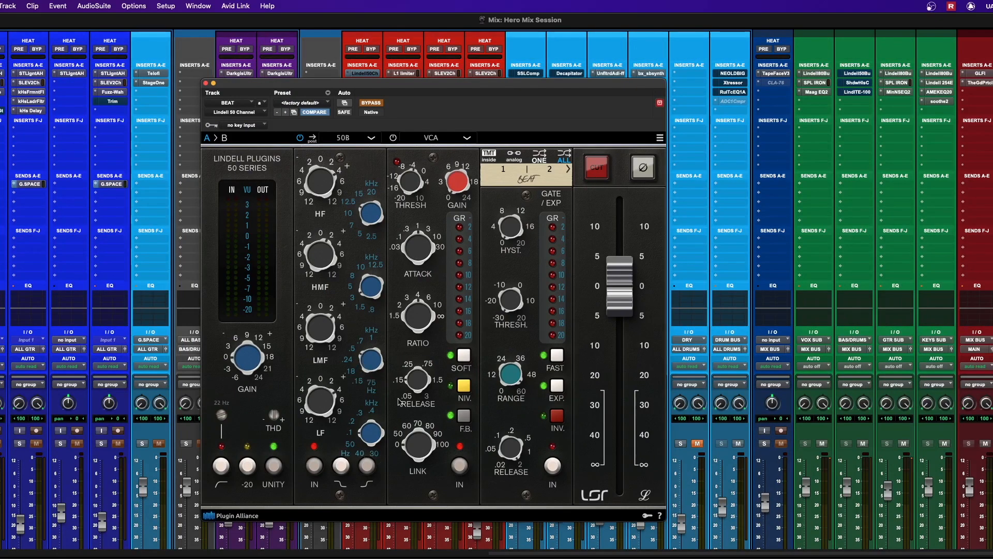
click(376, 102)
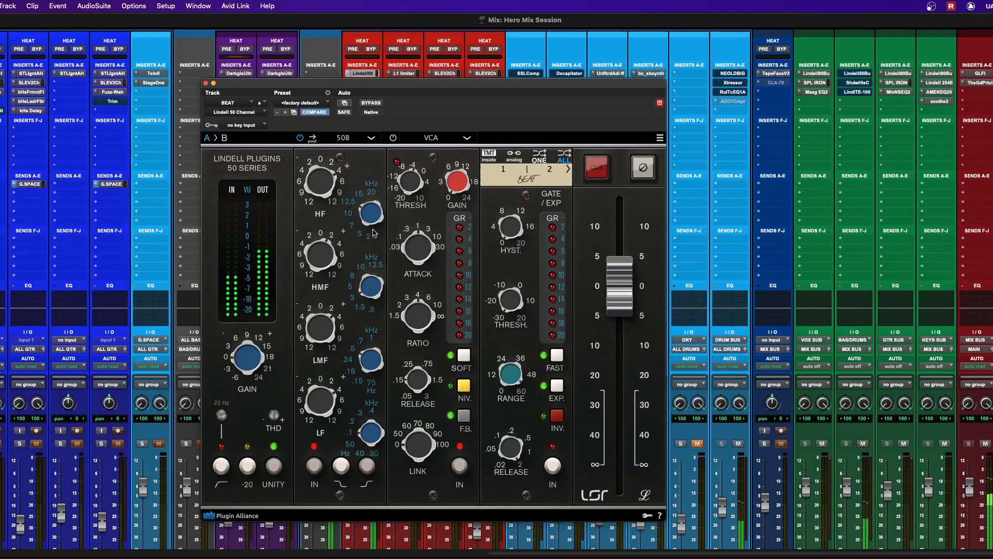
click(371, 104)
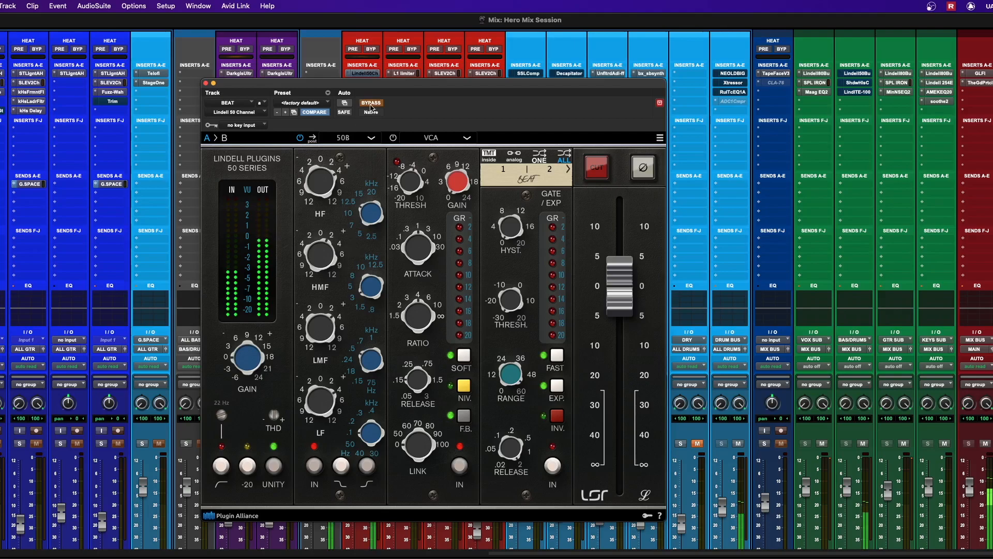
click(371, 104)
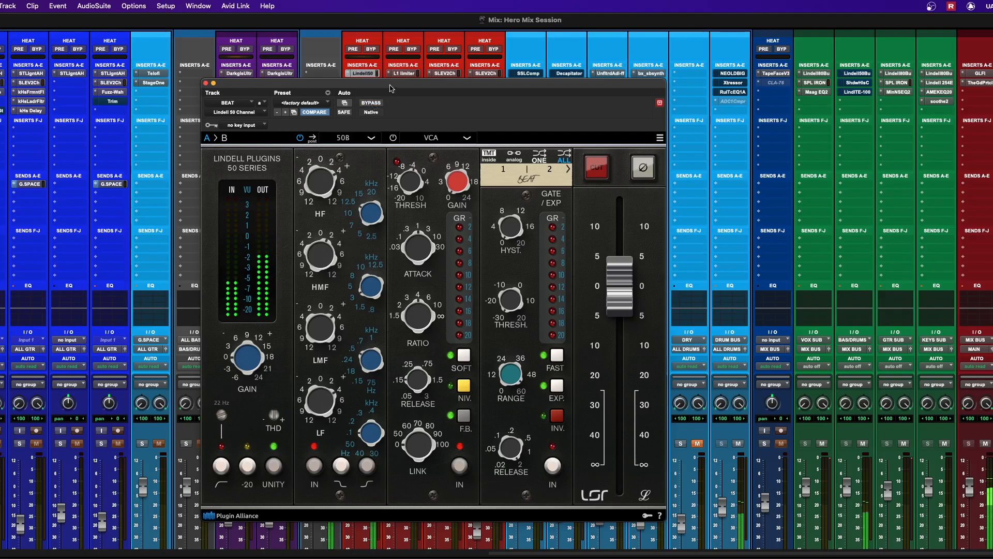
Open SPL Transient Designer Plus on the BEAT track and take it out of bypass
drag(369, 83, 386, 136)
click(367, 82)
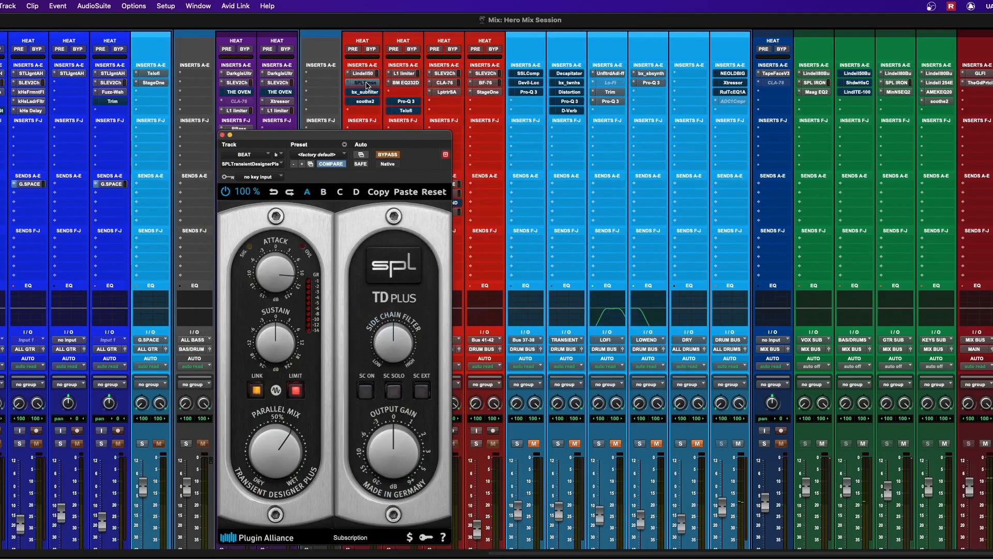
drag(368, 133, 370, 132)
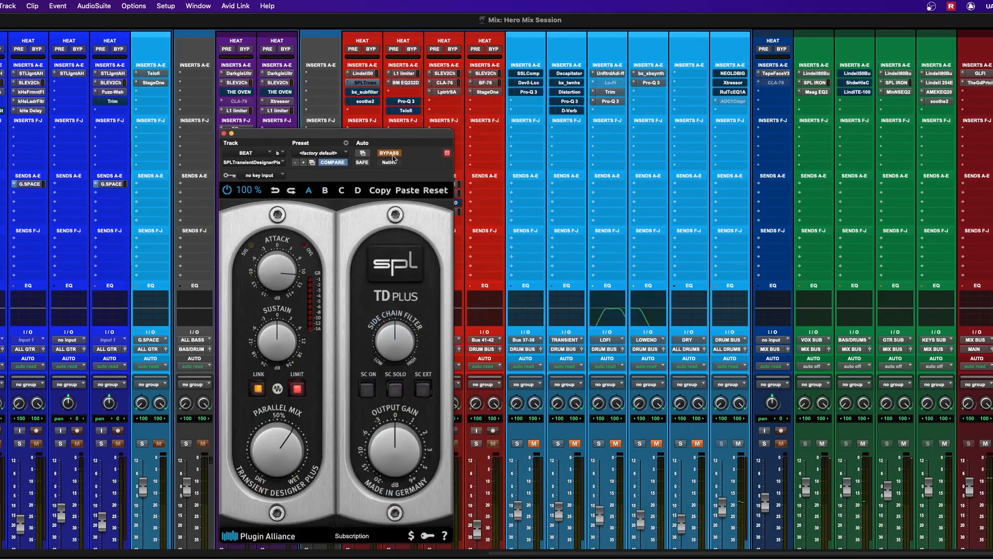
click(393, 153)
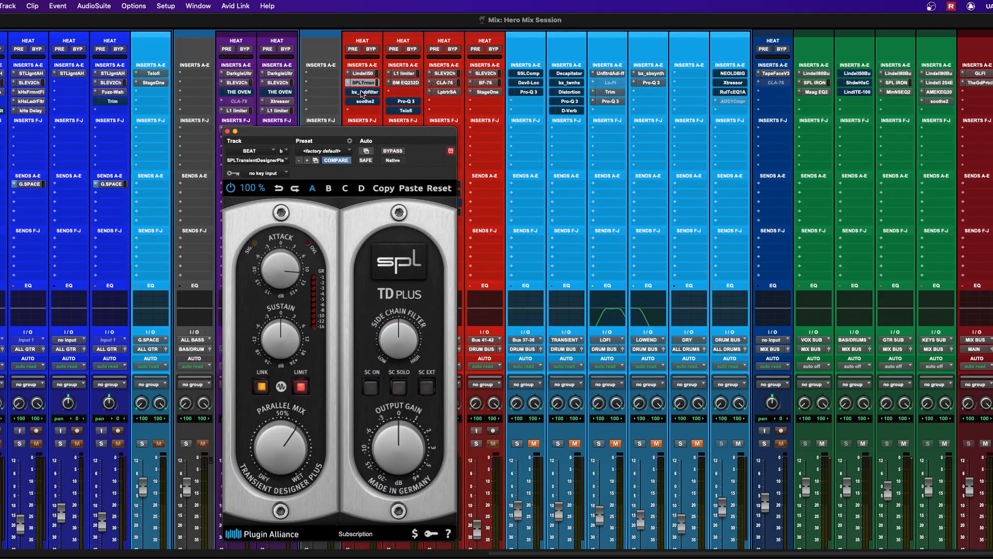
Take bx_subfilter and soothe2 on the BEAT track out of bypass
click(362, 92)
drag(359, 130, 360, 131)
click(394, 153)
click(361, 102)
click(399, 157)
drag(400, 139, 369, 148)
Compare the BEAT track during playback with its four inserts bypassed and active, leave them active, and close the soothe2 window
key(space)
drag(367, 102, 373, 75)
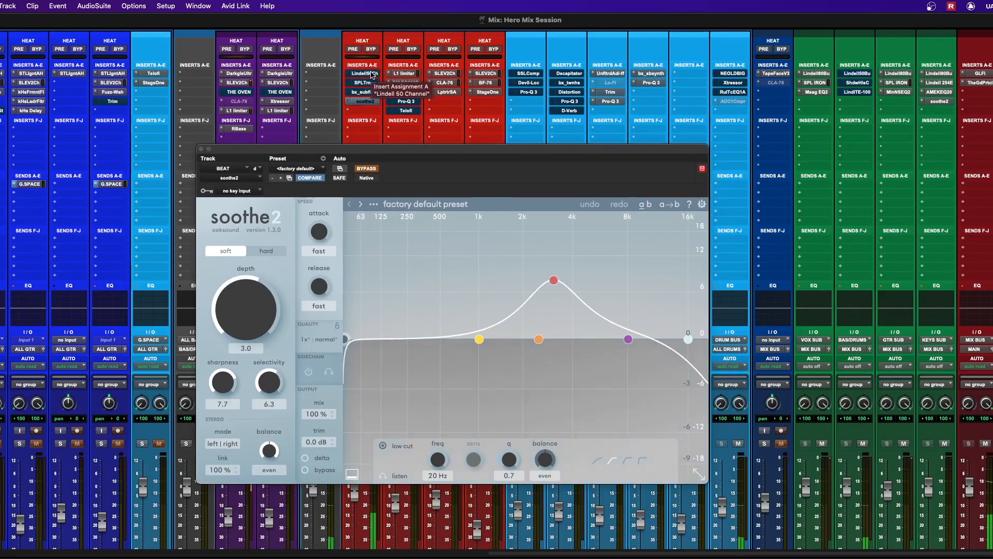
super+click(371, 75)
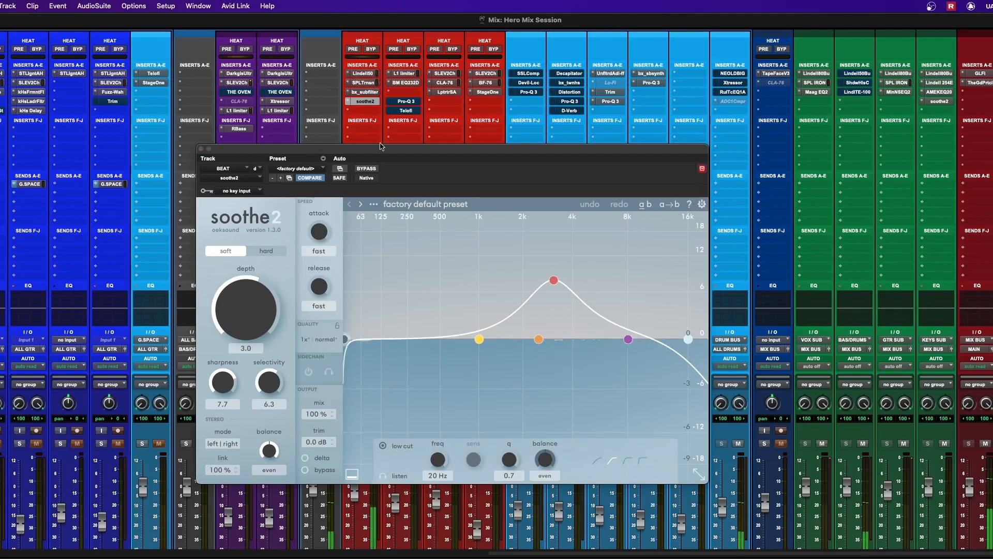
click(203, 150)
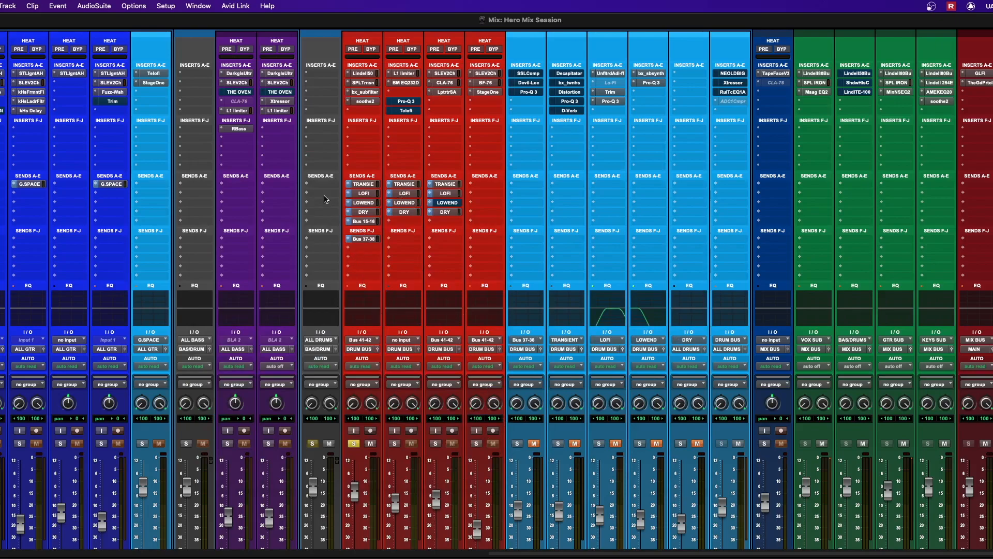
Solo the LOW END track during playback and raise its fader to about +0.9 dB
scroll(361, 197, down, 5)
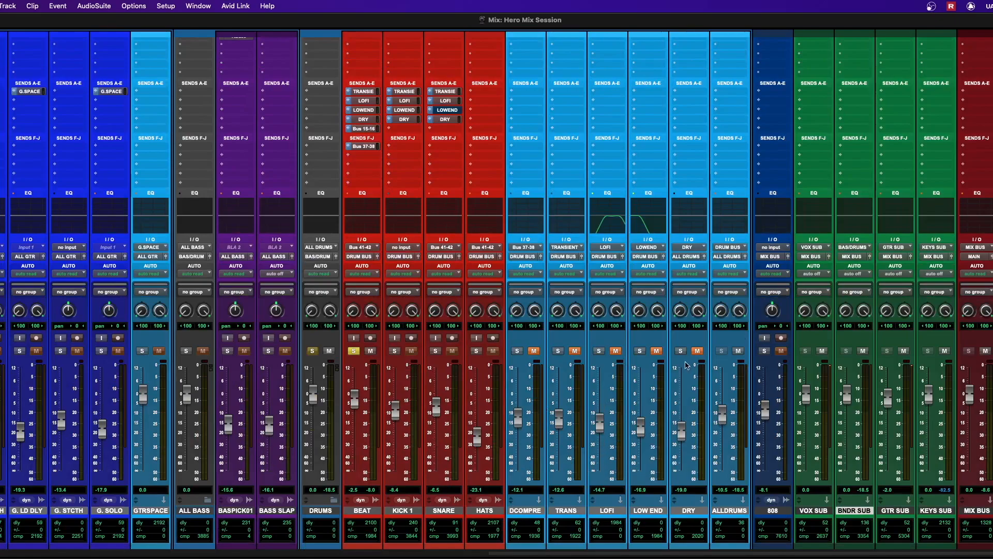
scroll(653, 354, up, 5)
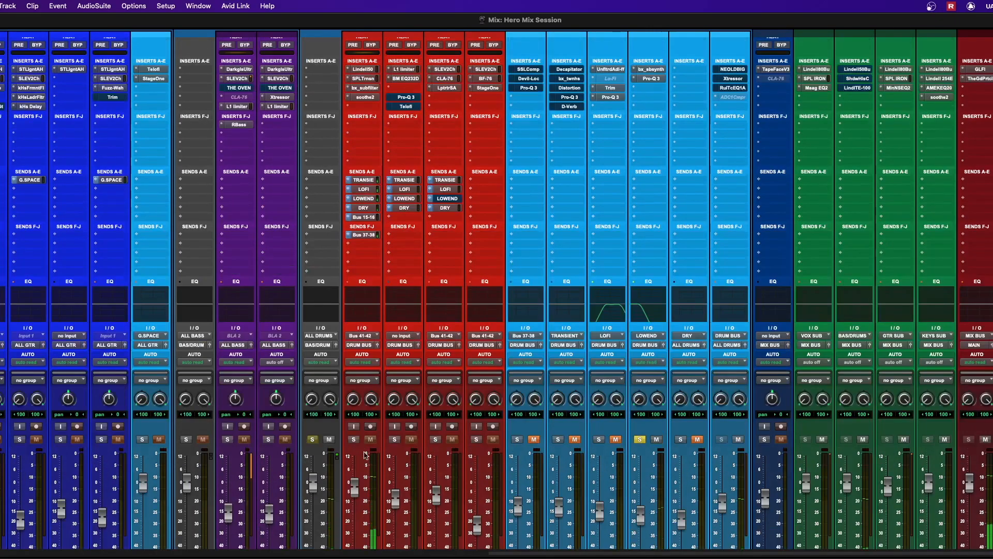
scroll(558, 307, down, 2)
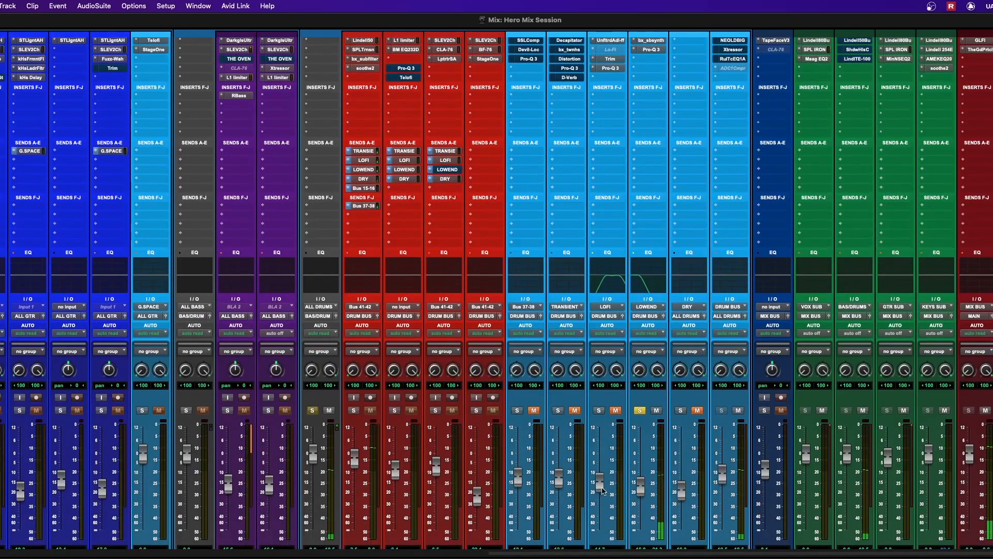
drag(641, 488, 642, 462)
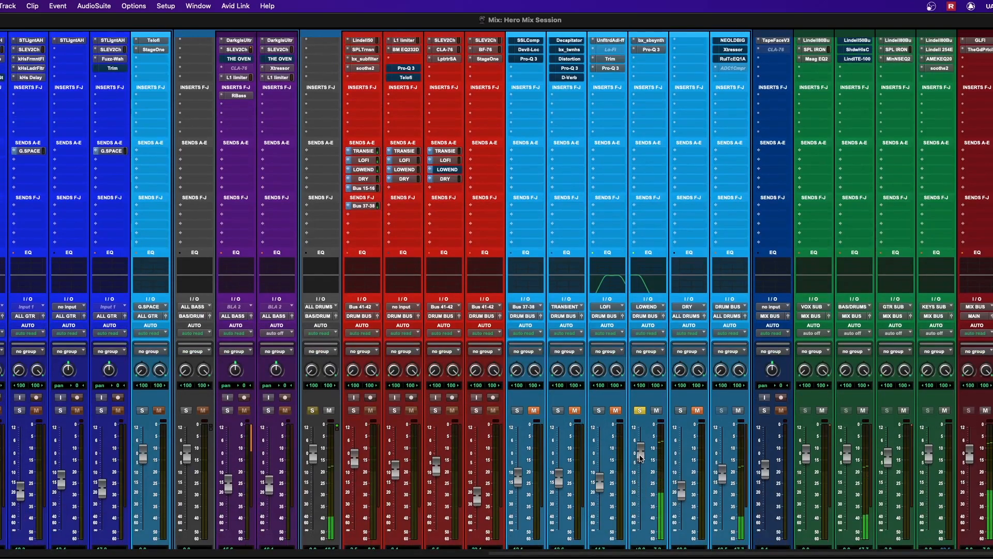
scroll(672, 162, up, 2)
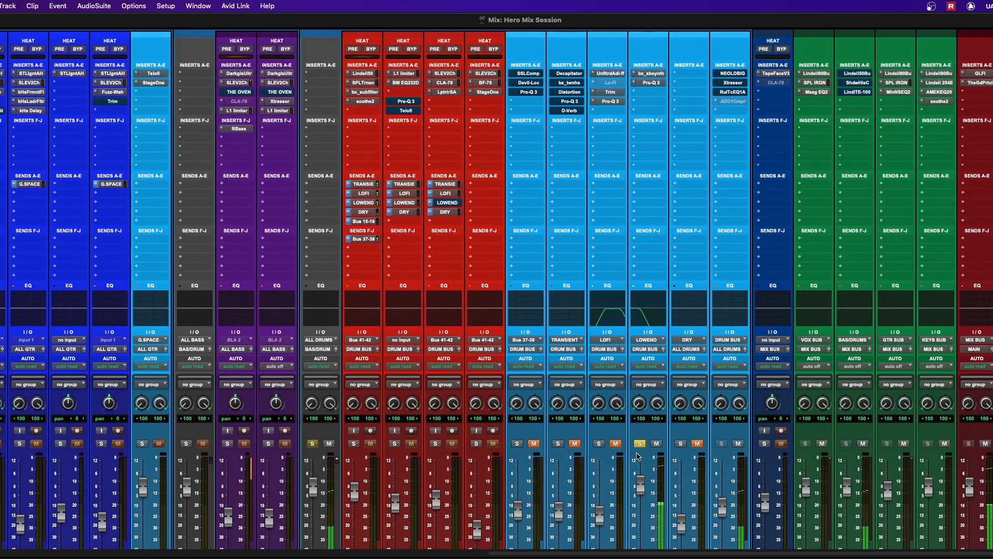
Open bx_subsynth and Pro-Q 3 on the LOW END track and arrange their windows to show the settings
click(655, 73)
drag(458, 149, 526, 98)
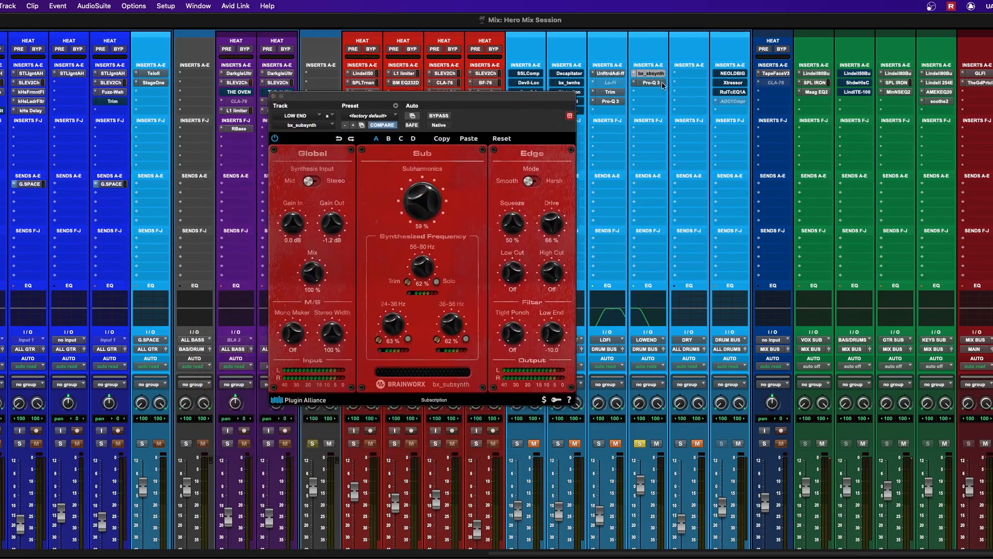
click(653, 83)
drag(140, 27, 726, 130)
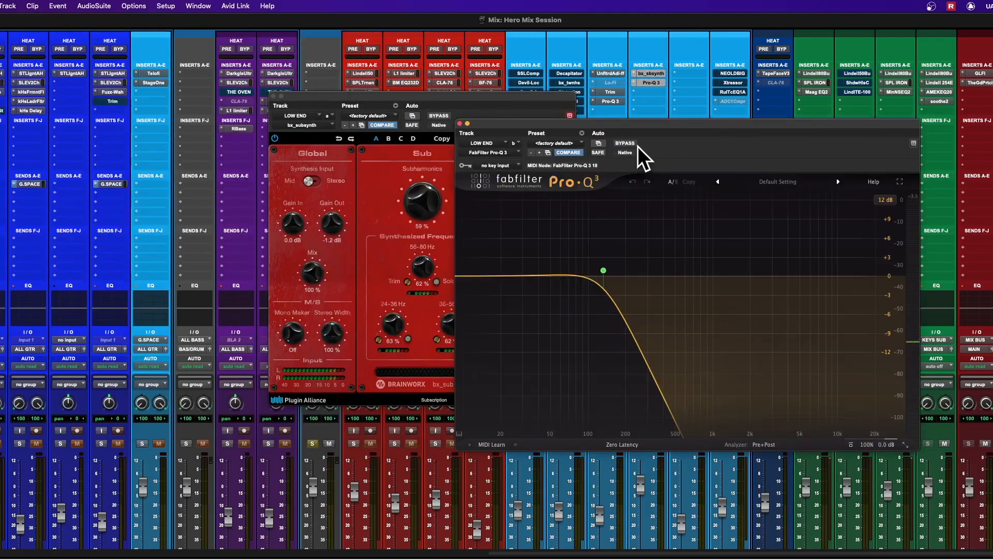
Compare LOW END with its Pro-Q 3 low-pass filter bypassed and active, and close both plug-in windows
click(625, 144)
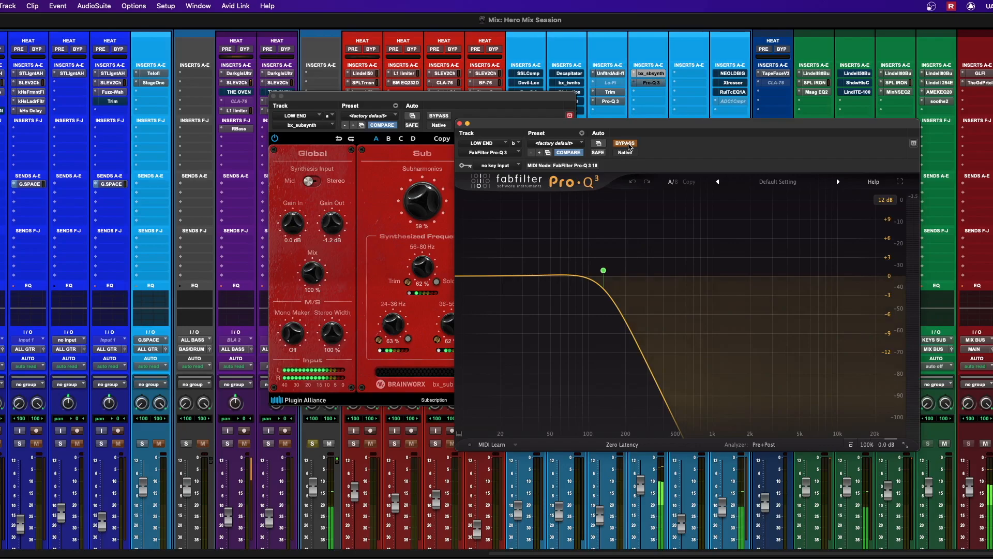
click(625, 144)
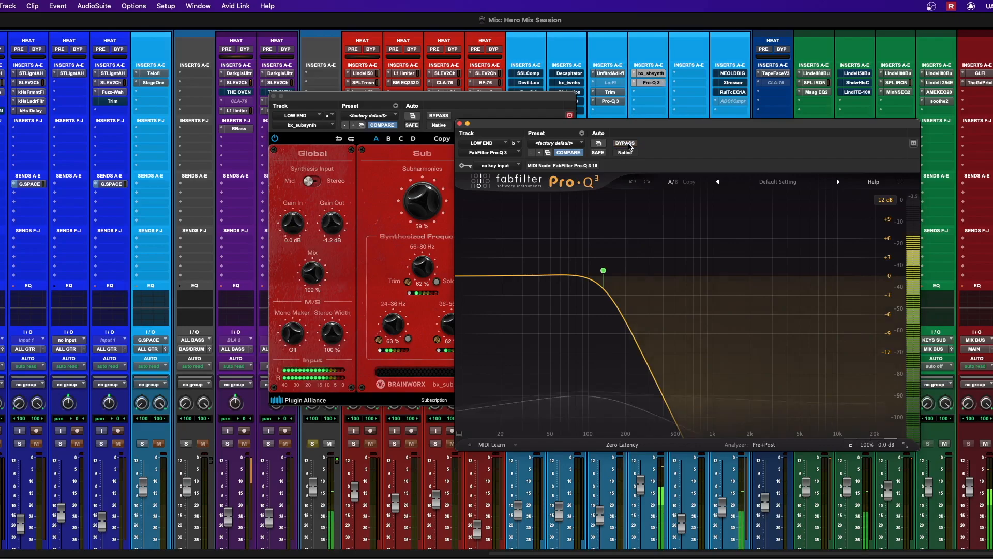
click(459, 124)
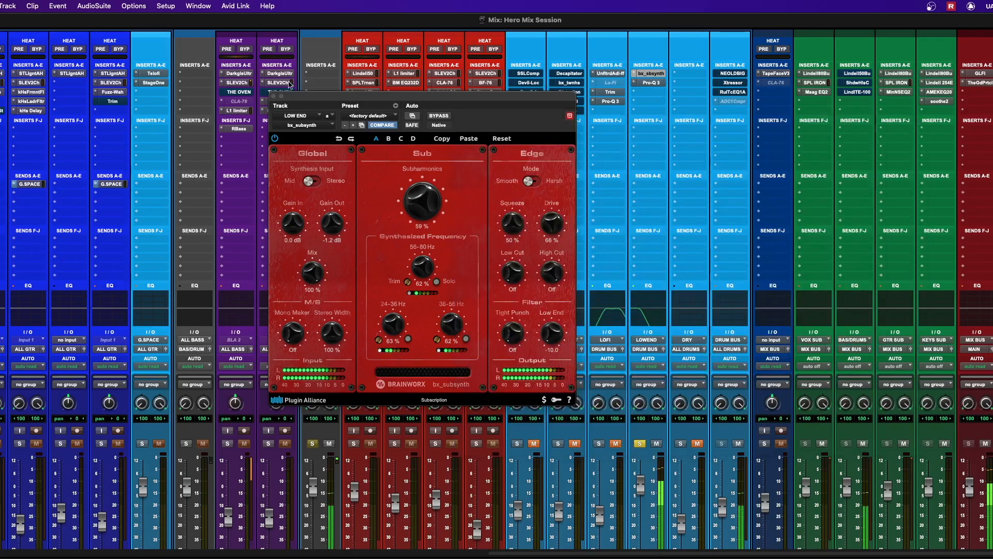
click(650, 73)
Lower the LOW END fader to -8.1 dB, switch the solo to LOFI, and raise the LOFI fader to -4.6 dB
scroll(659, 458, down, 2)
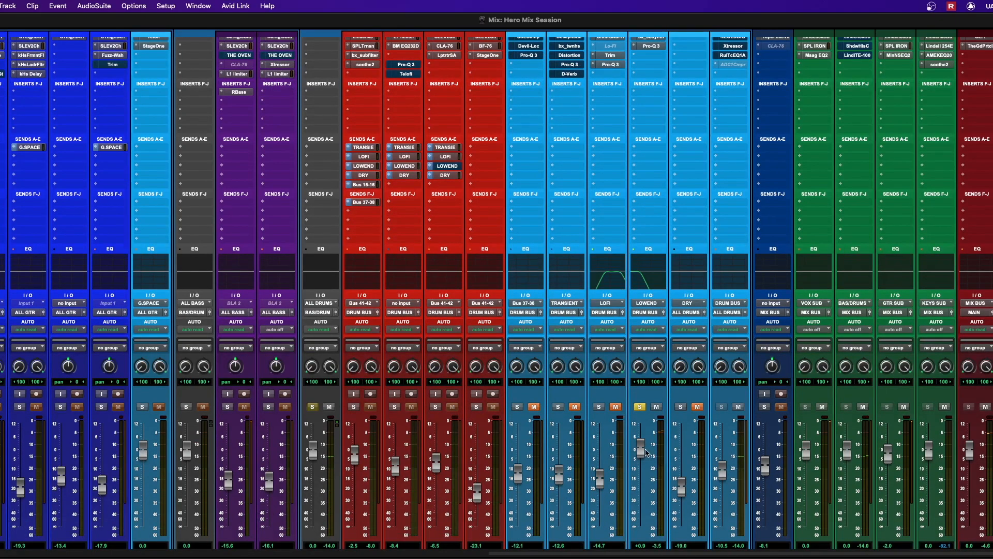
scroll(613, 481, down, 2)
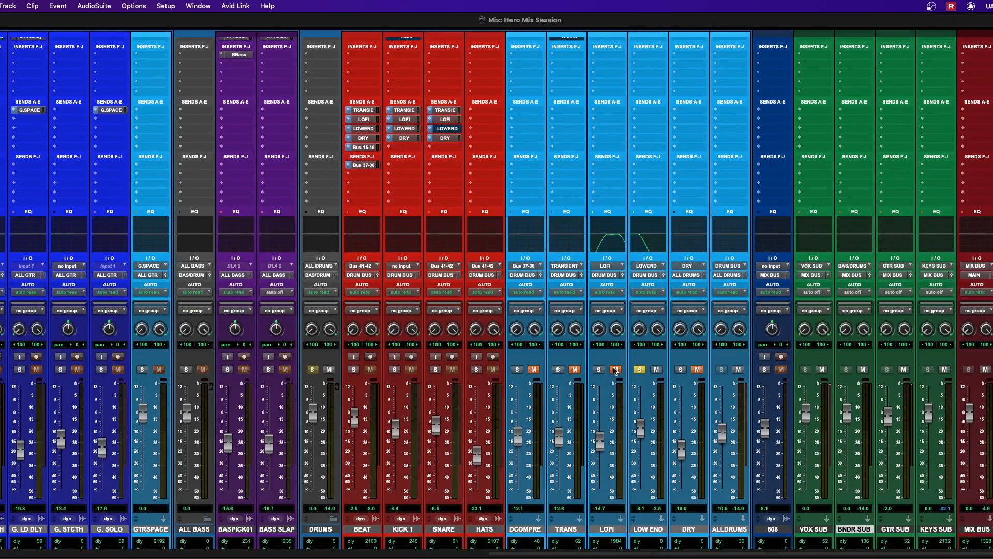
drag(608, 452, 603, 434)
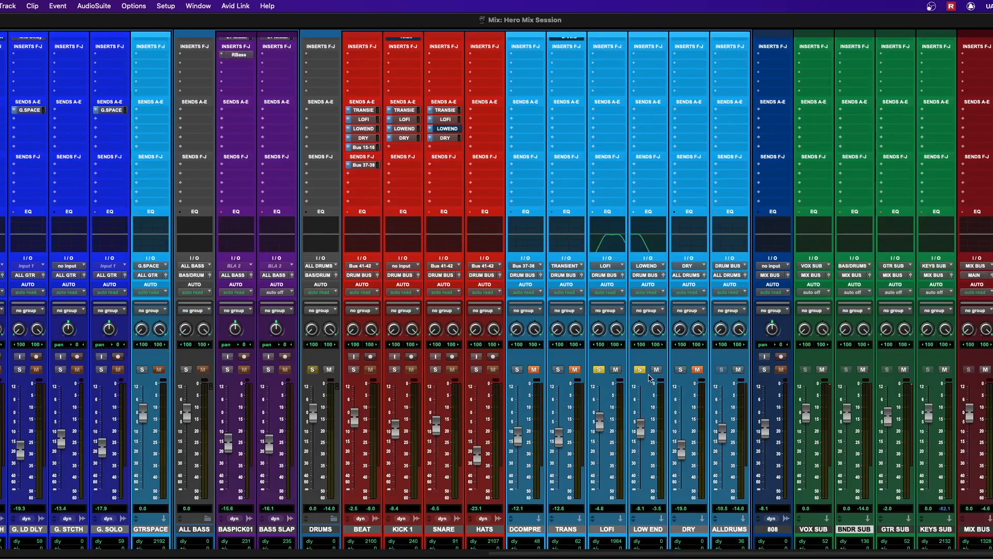
scroll(643, 373, up, 4)
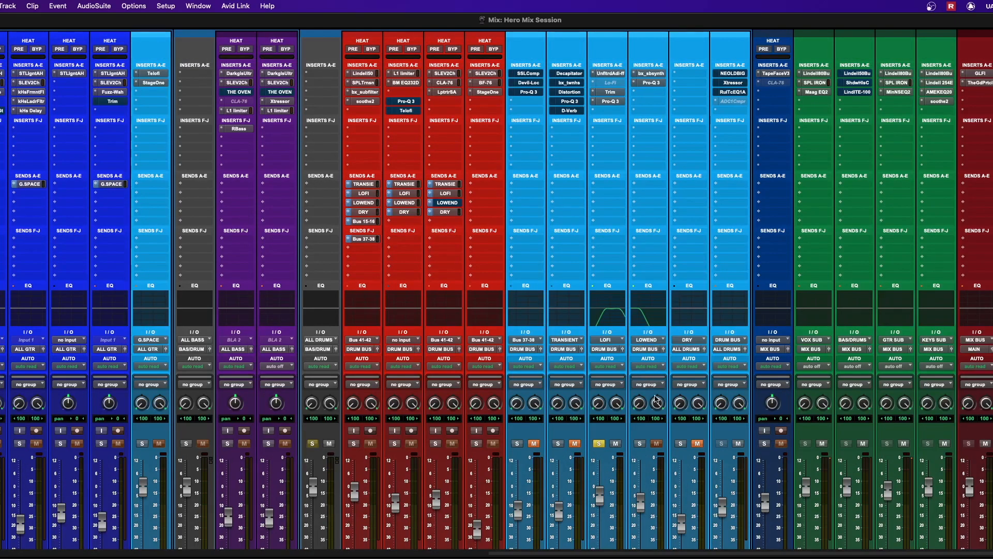
Open LO-FI-AF on the LOFI track, reposition its window, and listen to the effect during playback
click(610, 74)
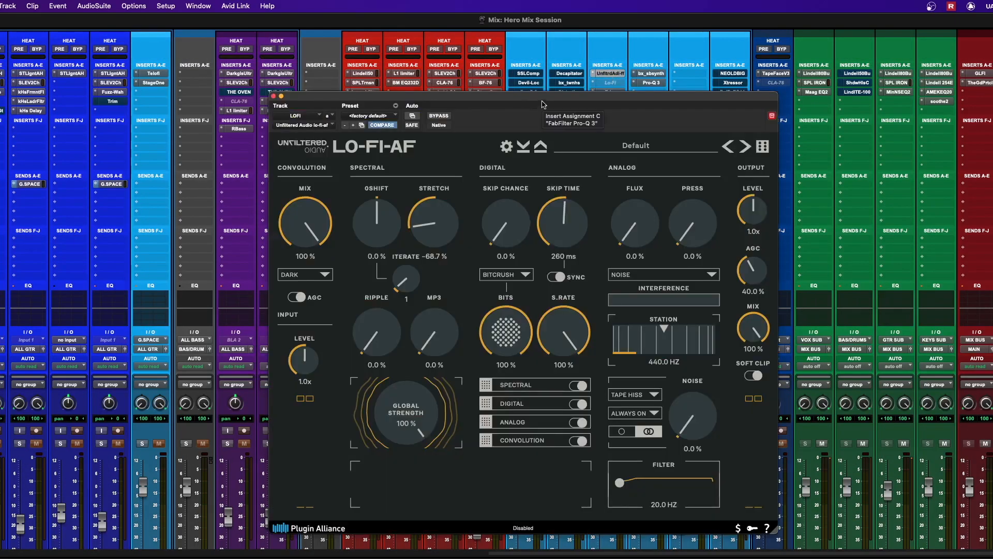
drag(530, 102, 477, 145)
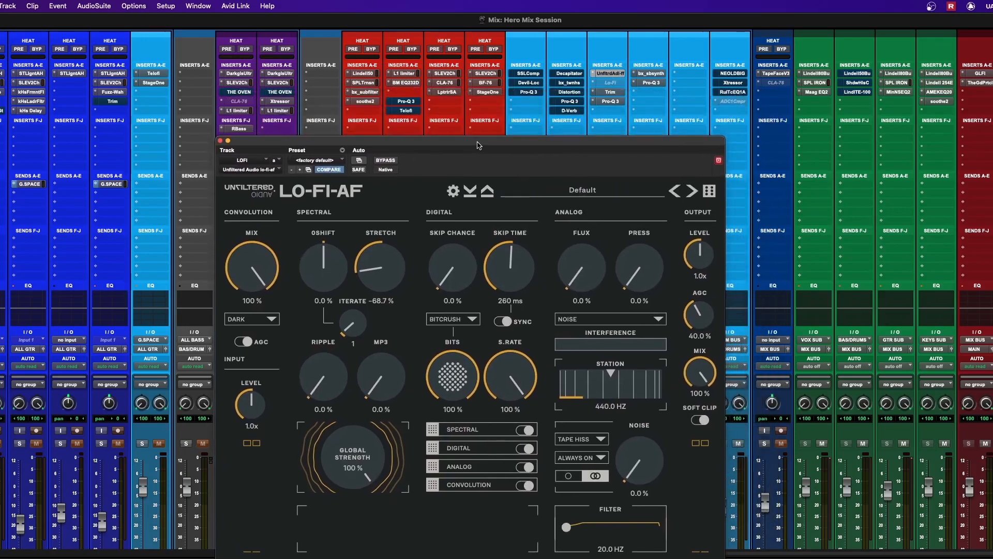
drag(551, 144, 480, 87)
key(space)
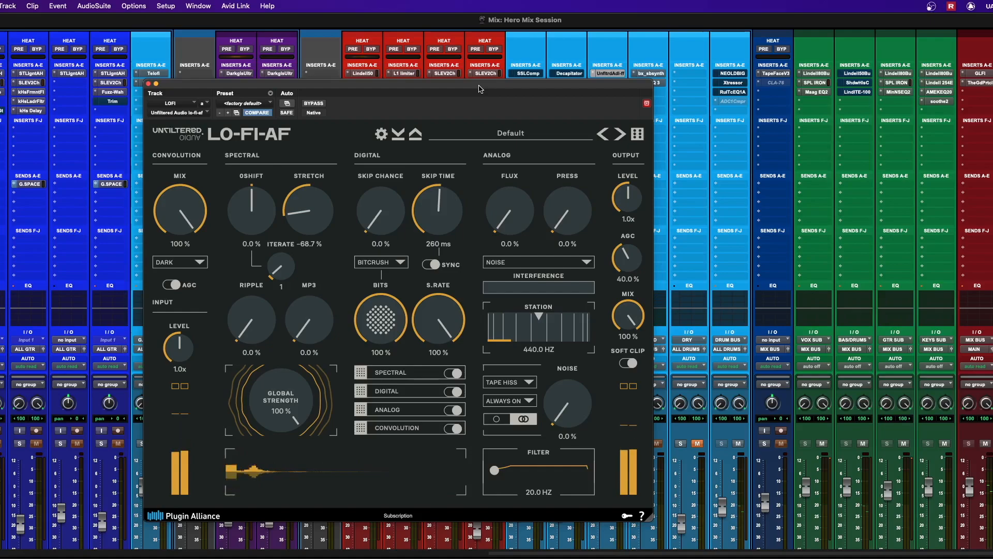
drag(479, 89, 568, 144)
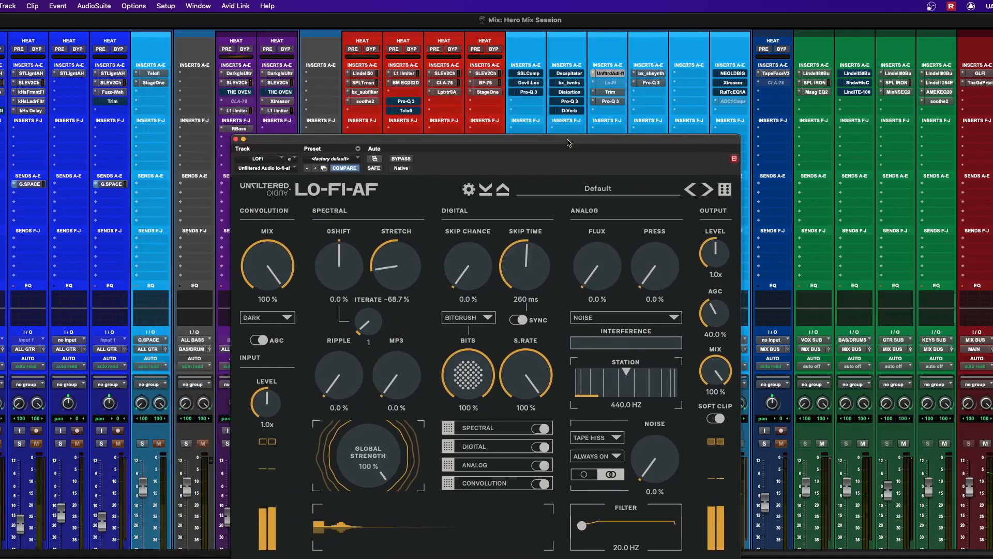
Review the Trim and Pro-Q 3 settings on LOFI during playback, close both, and move LO-FI-AF off the drum faders
click(613, 102)
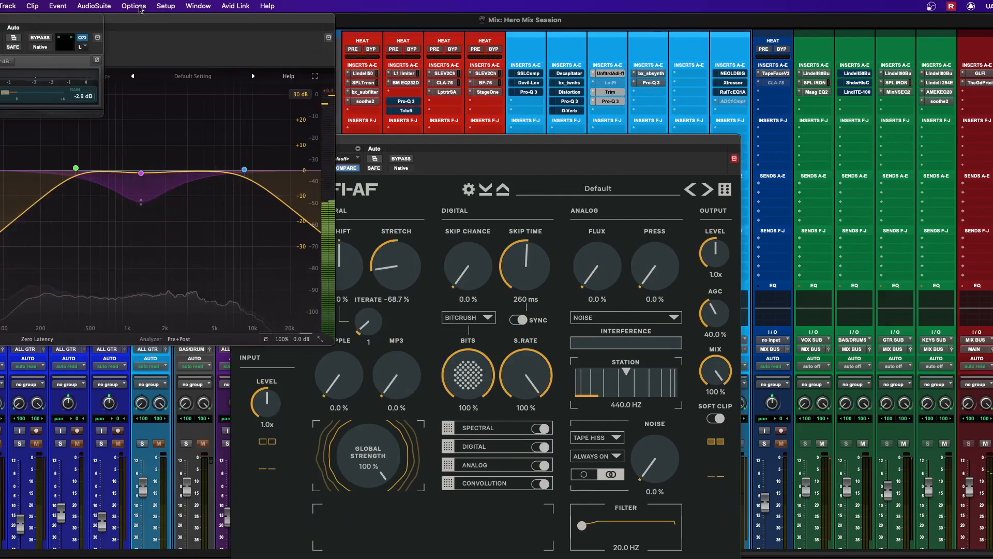
click(612, 93)
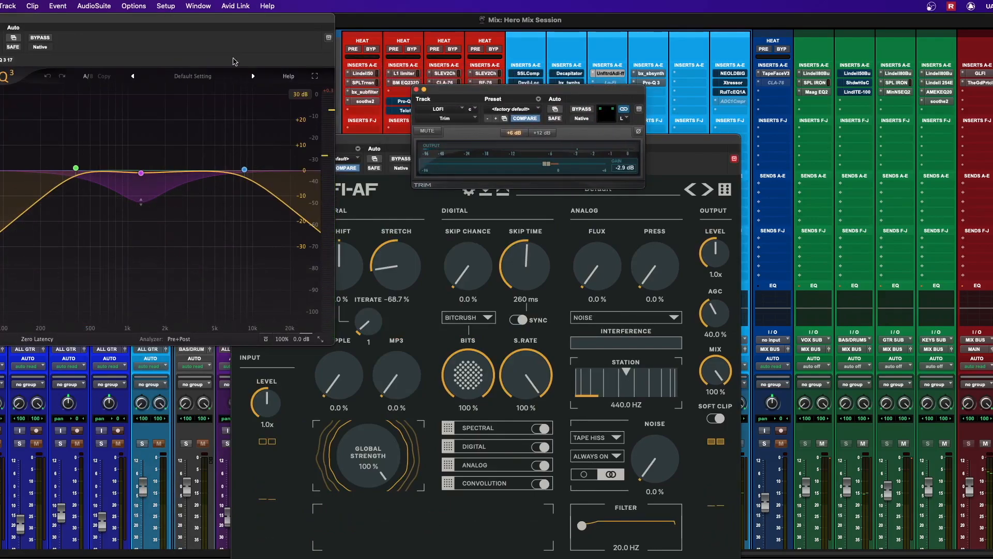
click(418, 92)
drag(320, 23, 514, 88)
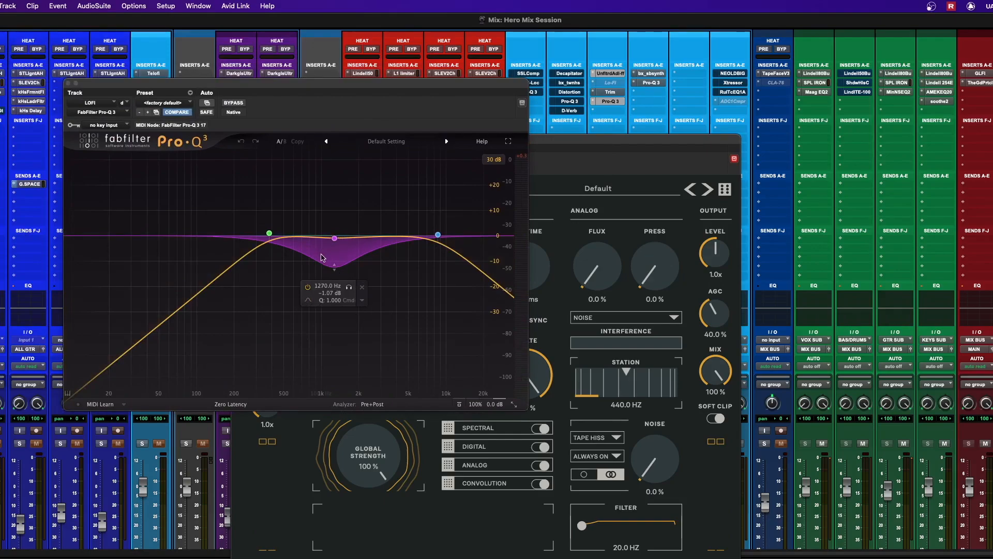
key(space)
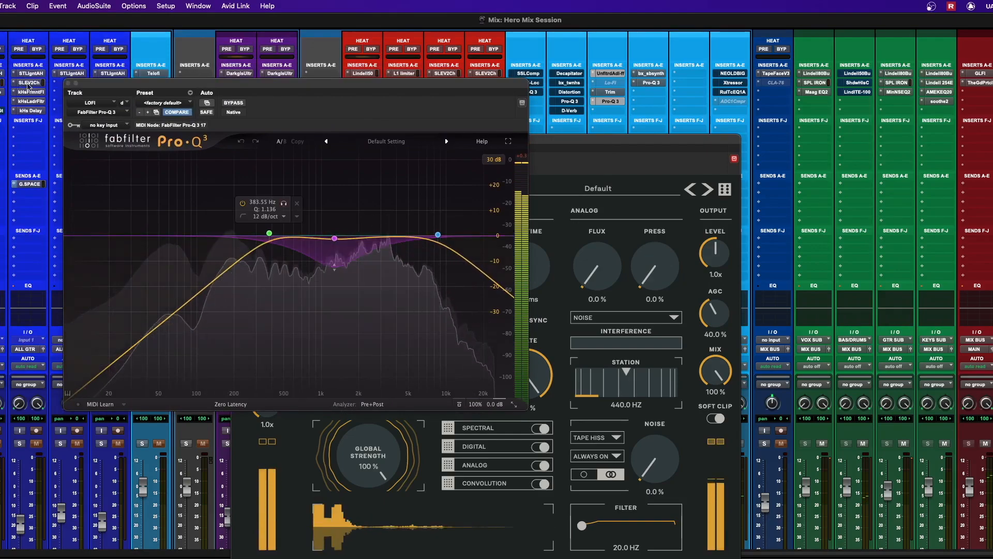
click(67, 83)
drag(495, 145, 218, 90)
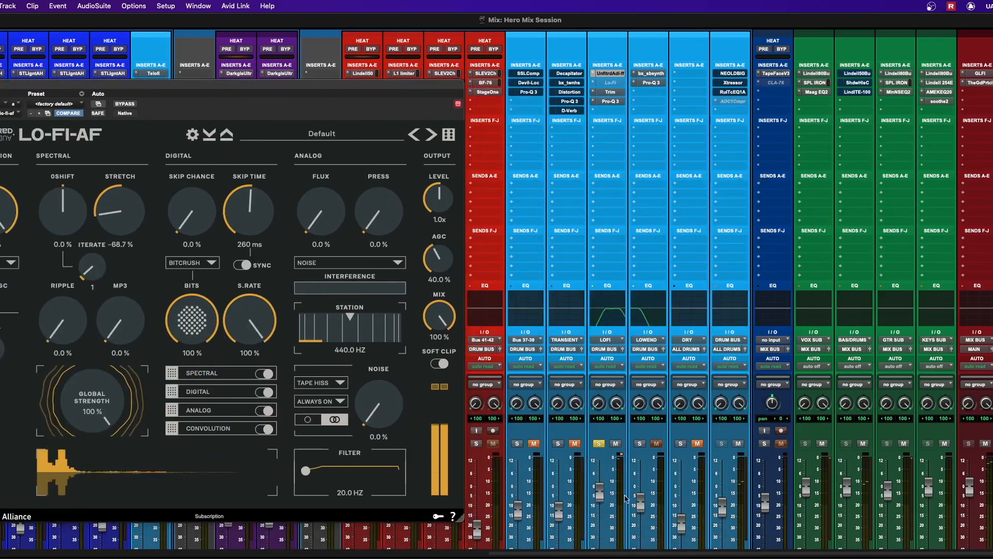
Stop playback, switch the solo from LOFI to TRANS, and close the LO-FI-AF window
key(space)
scroll(599, 452, down, 3)
click(559, 378)
key(super+w)
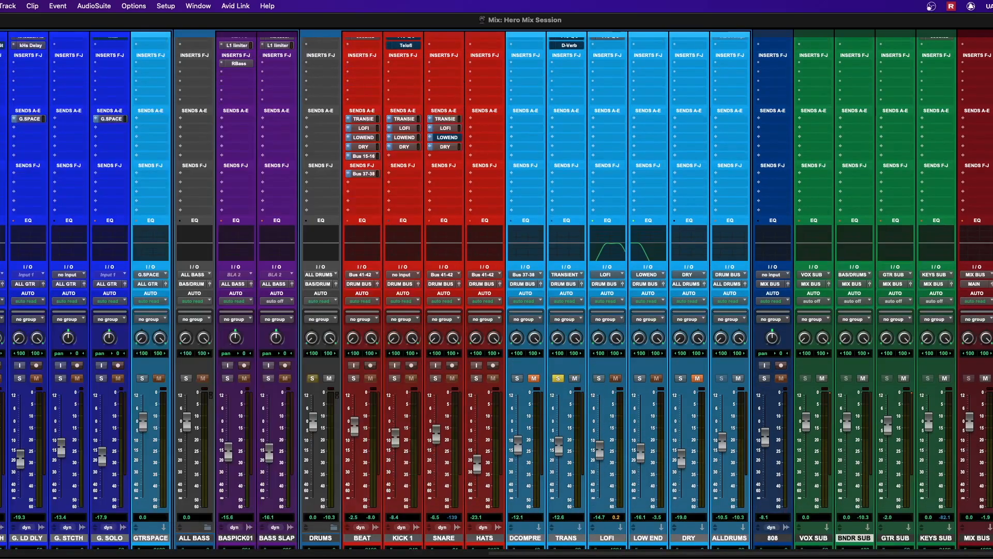
scroll(445, 503, down, 2)
scroll(427, 381, up, 4)
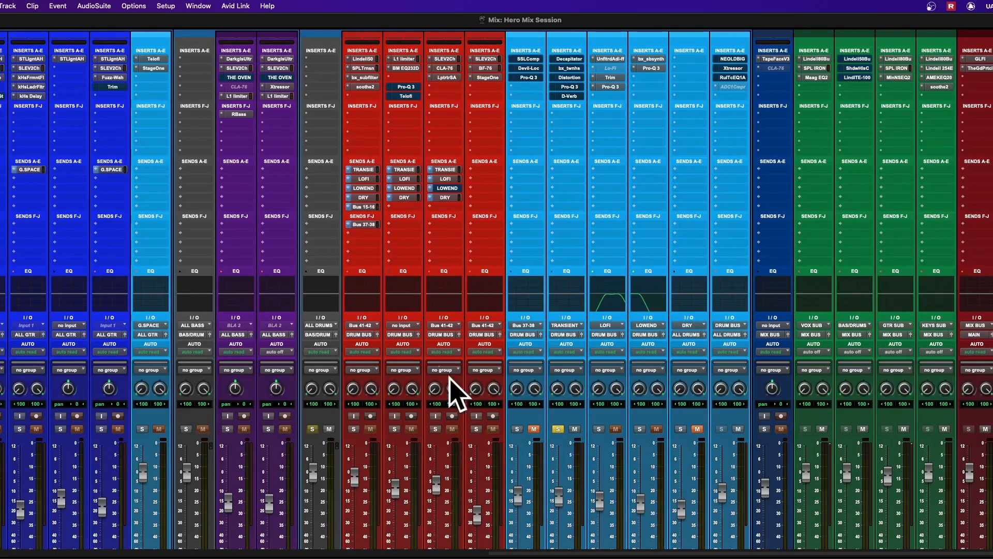
key(super+Tab)
key(super+Tab)
key(super+Tab)
key(super+Tab)
key(super+Tab)
key(super+Tab)
click(537, 291)
key(super+Tab)
Start playback, raise the TRANS fader to -4.9 dB, and activate all of the track's inserts
key(space)
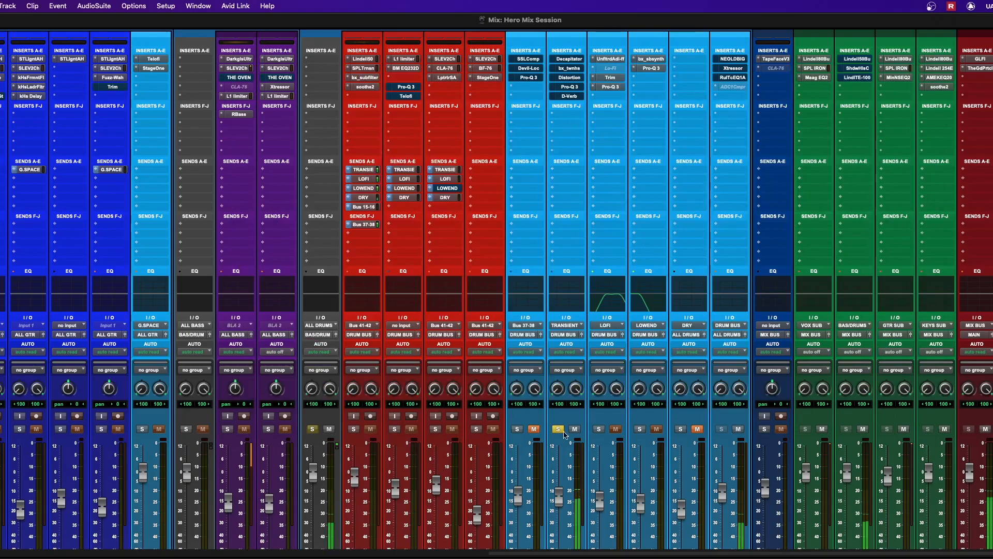
drag(563, 498, 564, 483)
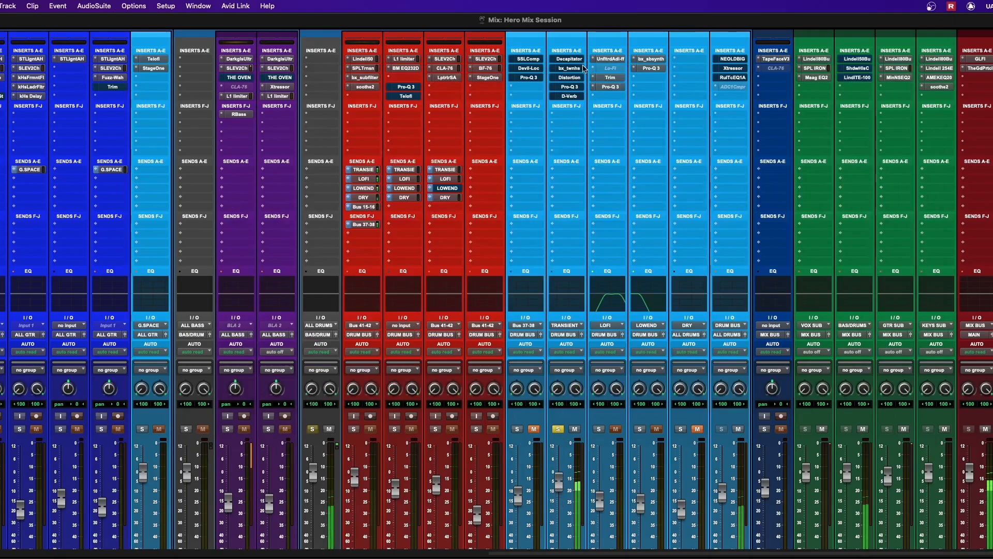
ctrl+super+click(576, 60)
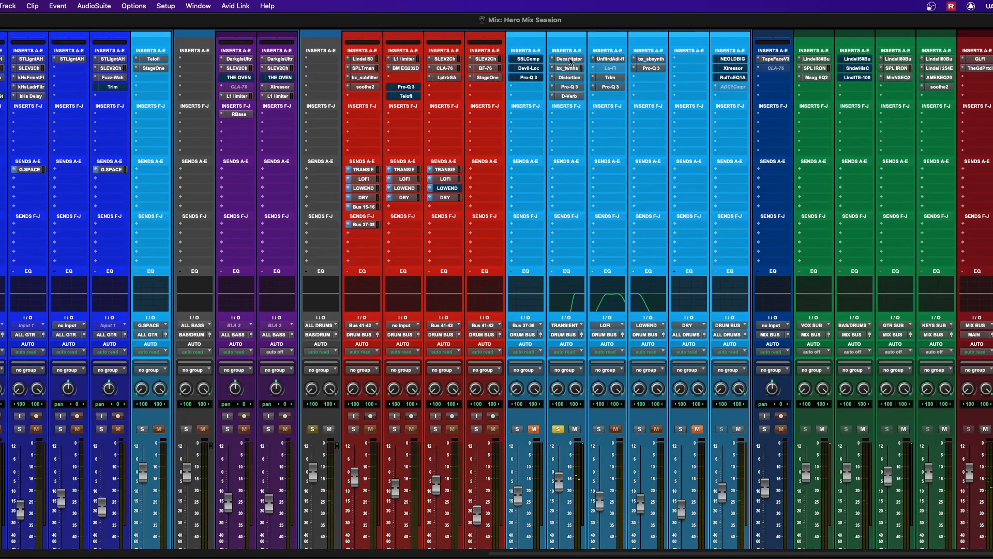
Open Decapitator and the bx_townhouse compressor on TRANS, moving both windows clear of the inserts to show their settings
click(570, 59)
drag(197, 22, 624, 123)
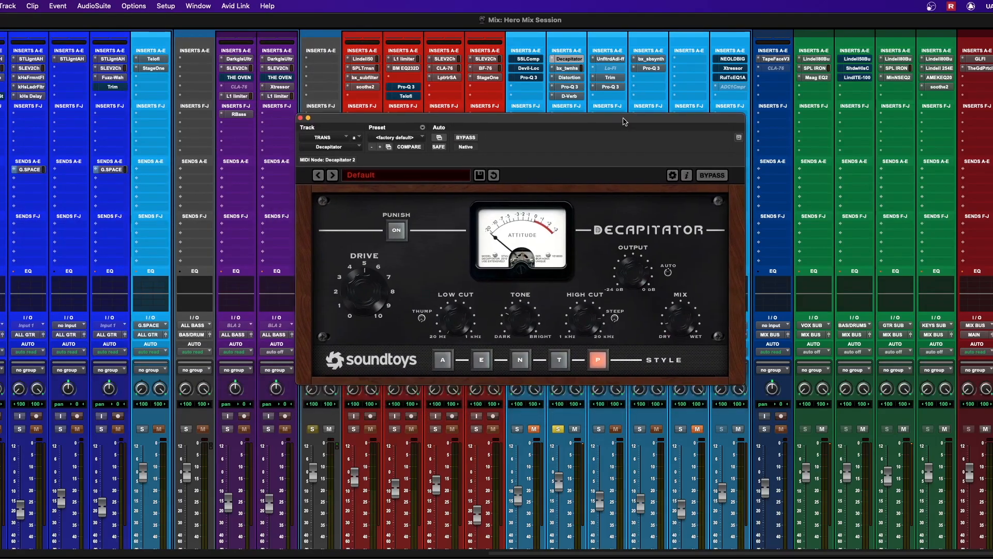
click(577, 69)
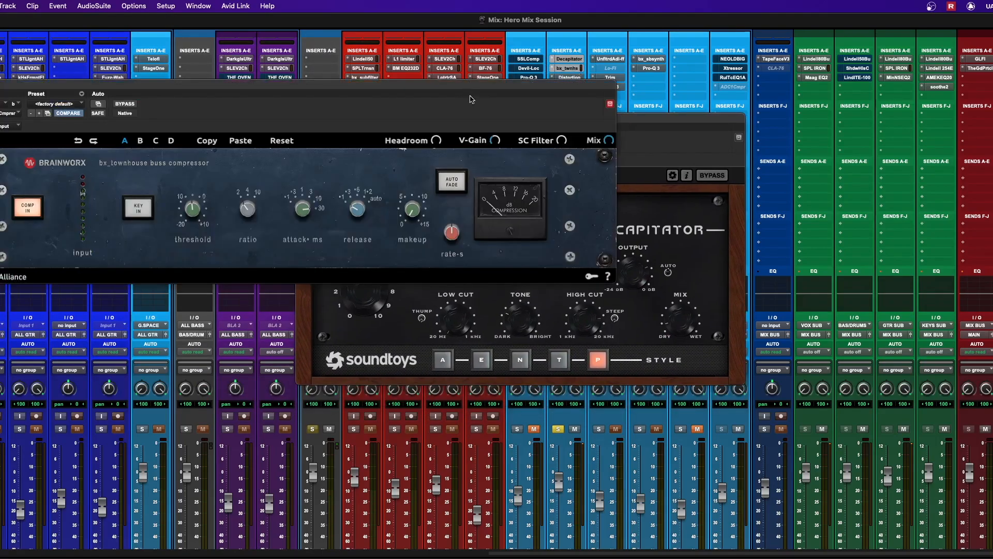
drag(587, 88, 771, 140)
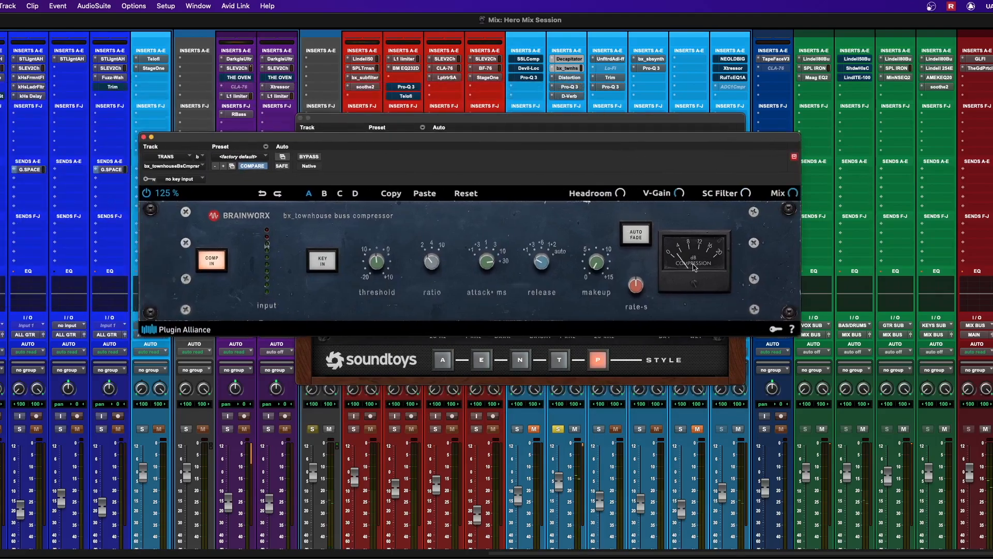
Open AIR Distortion and Pro-Q 3 on TRANS and arrange their windows below the inserts to examine the settings
click(576, 78)
drag(36, 15, 624, 143)
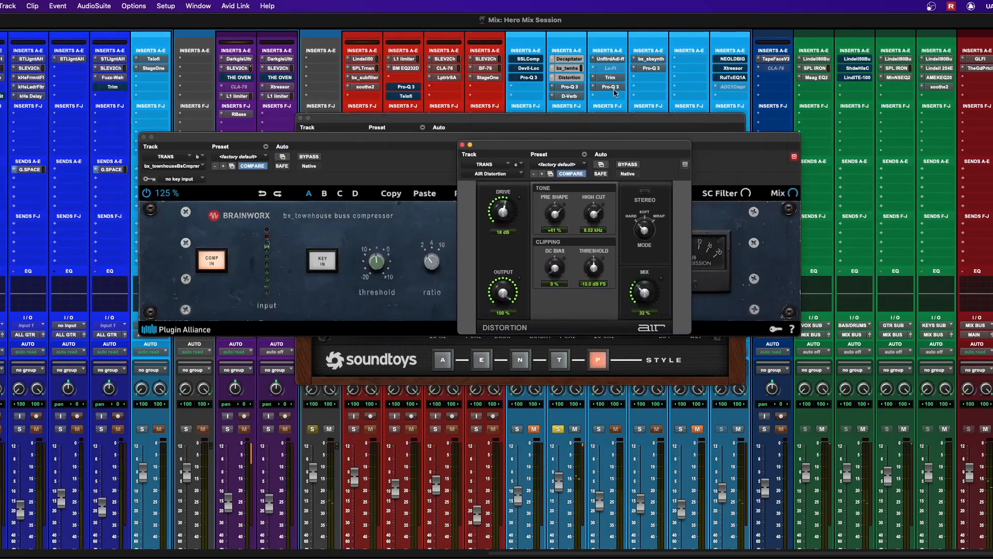
click(569, 87)
drag(36, 16, 289, 219)
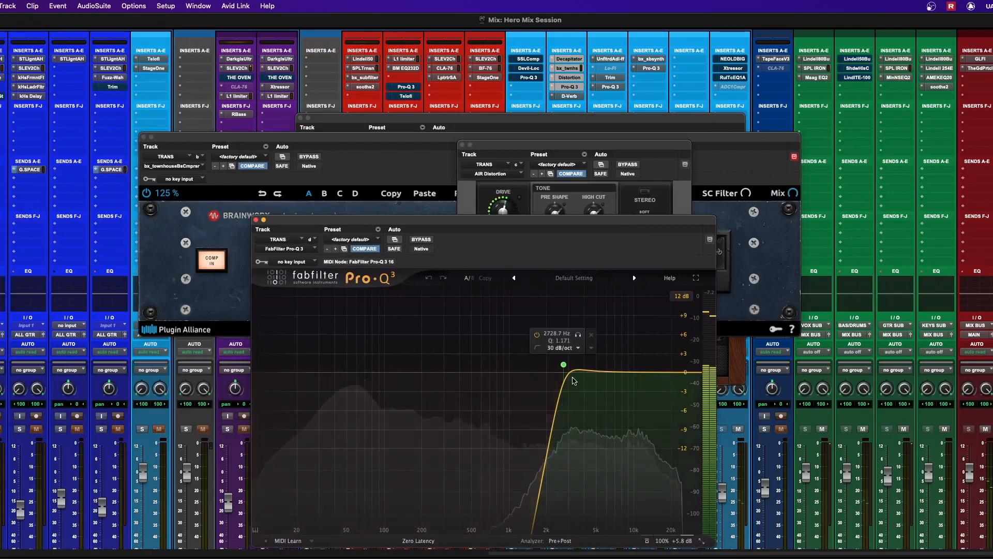
Compare D-Verb bypassed and active on TRANS, and close all of the track's plug-in windows
click(569, 96)
click(309, 157)
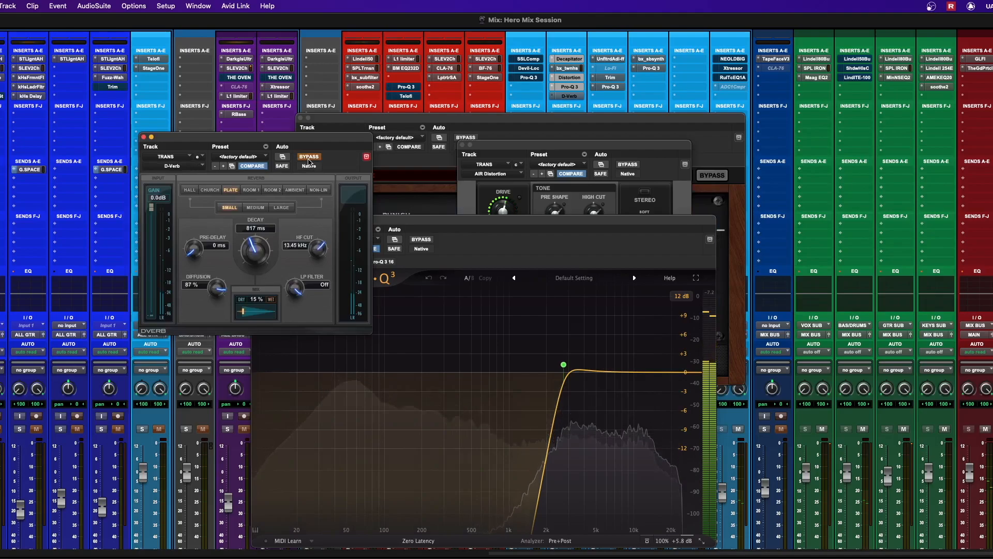
click(309, 157)
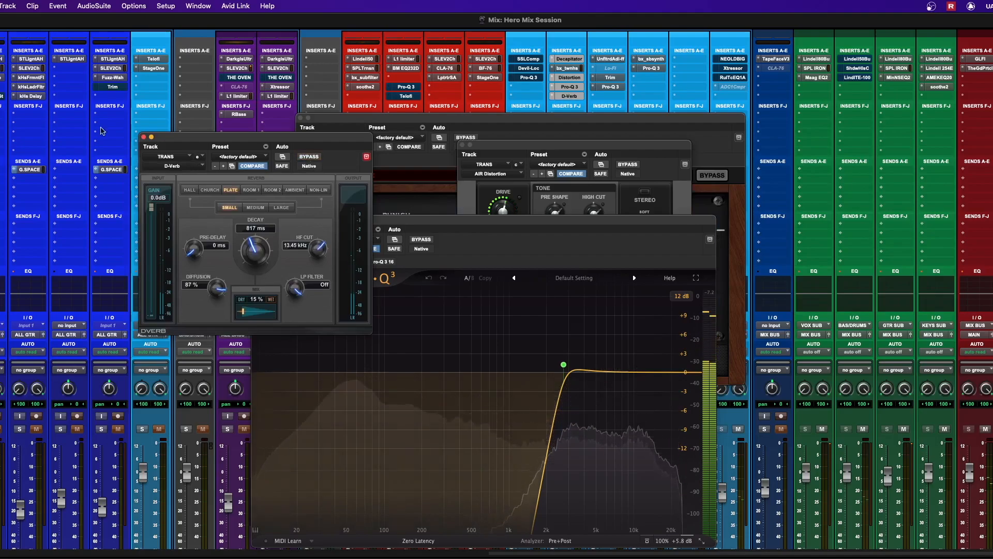
click(144, 137)
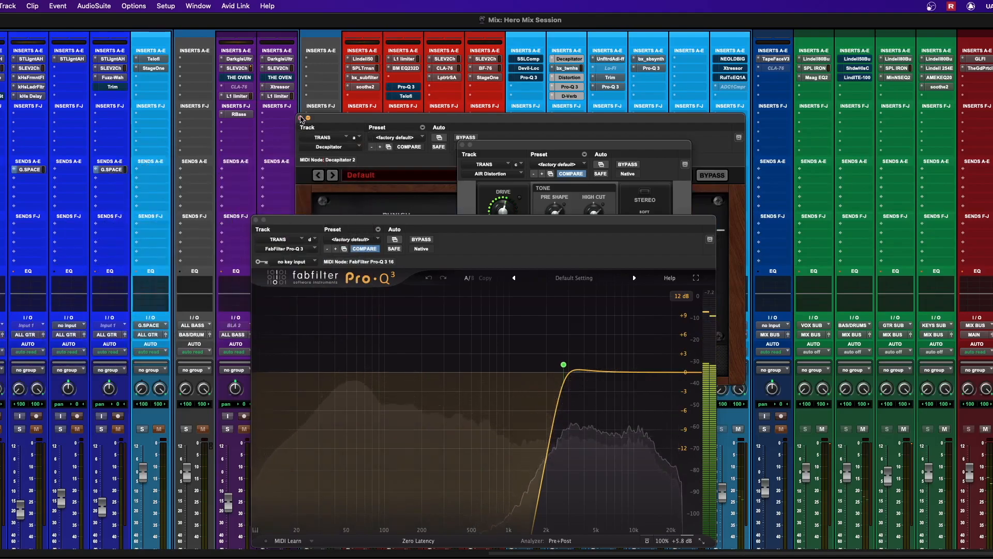
click(301, 118)
click(256, 220)
click(463, 145)
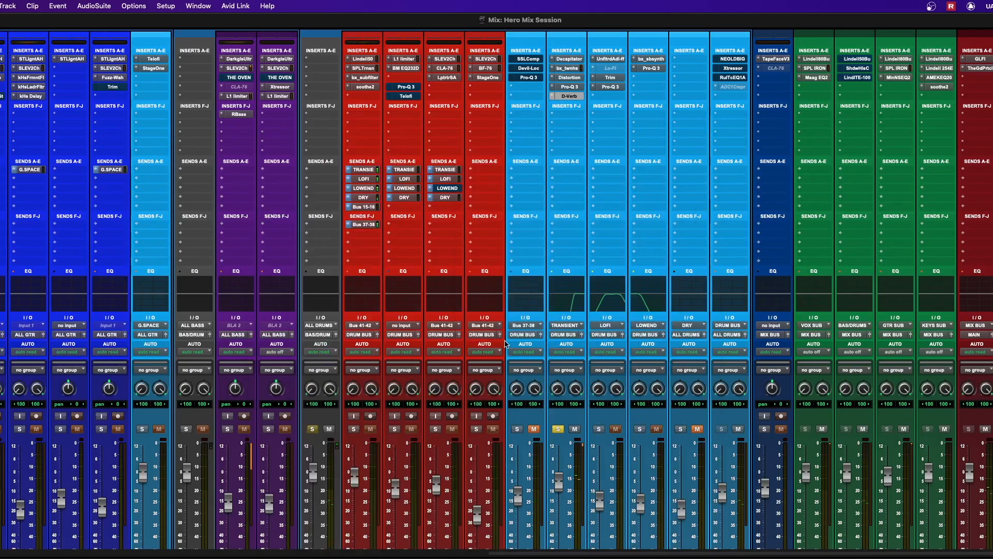
Take TRANS out of solo, and unmute and solo the D. COMPRESS track
scroll(567, 398, down, 3)
click(558, 362)
click(535, 363)
click(517, 362)
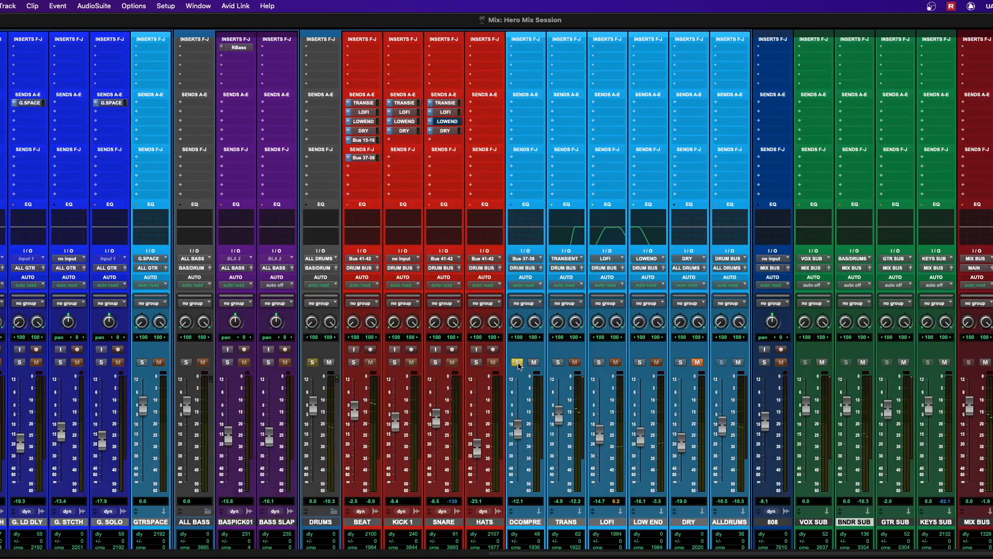
Raise the D. COMPRESS fader to -6.5 dB and leave SSLComp as its only active insert, with Devil-Loc and Pro-Q 3 bypassed
scroll(535, 392, up, 3)
click(533, 73)
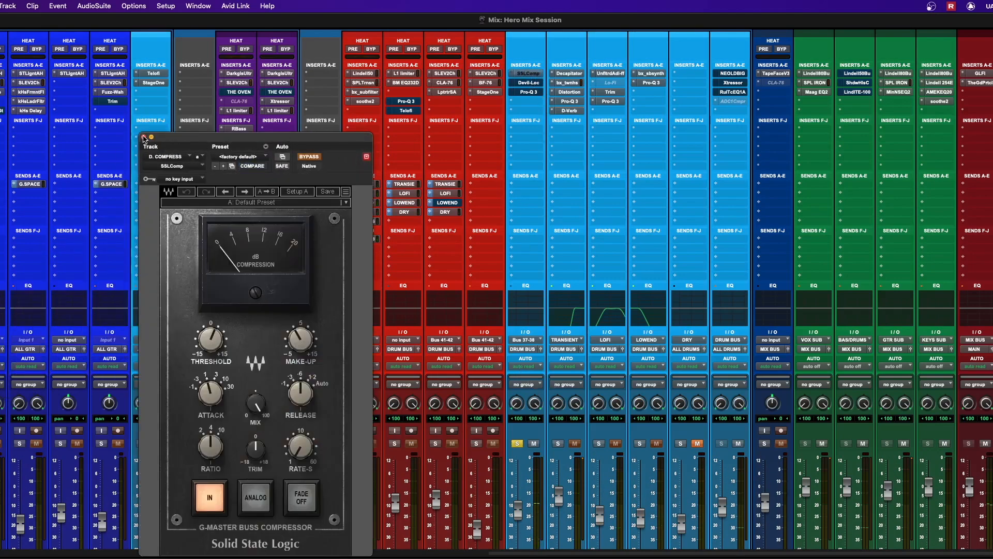
click(144, 137)
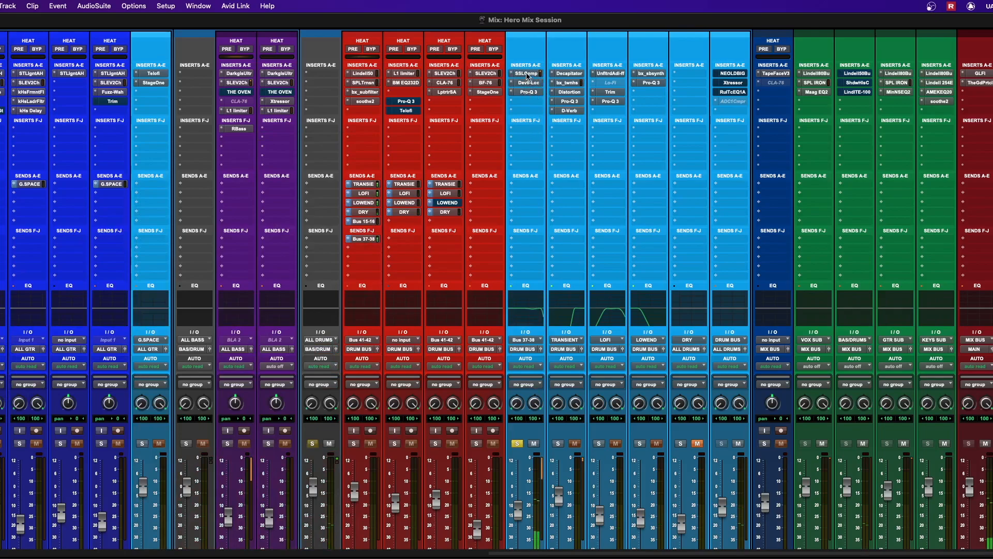
drag(519, 512, 519, 499)
super+click(535, 83)
super+click(537, 92)
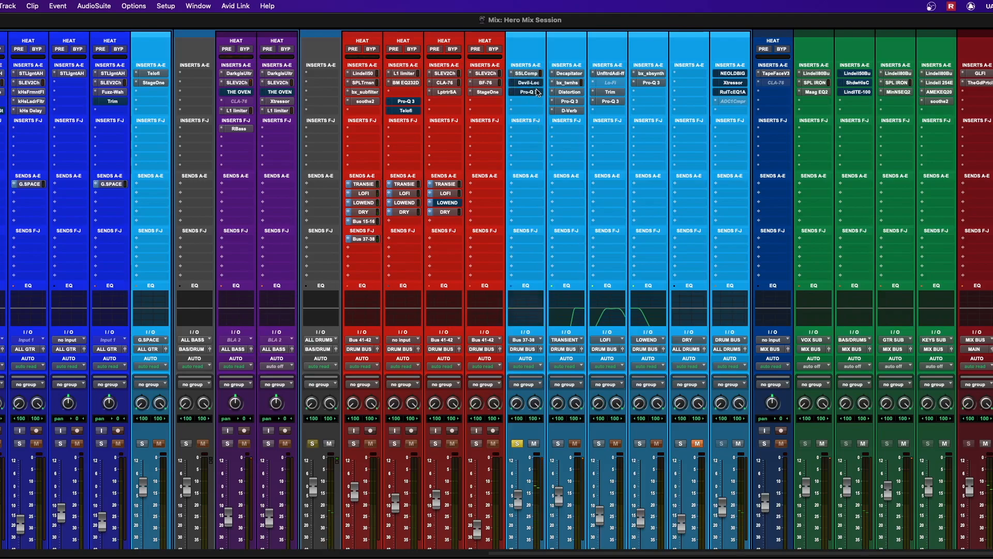
Show SSLComp on D. COMPRESS, reactivate Devil-Loc, and open Devil-Loc in a window clear of the inserts
click(526, 74)
drag(348, 136, 603, 158)
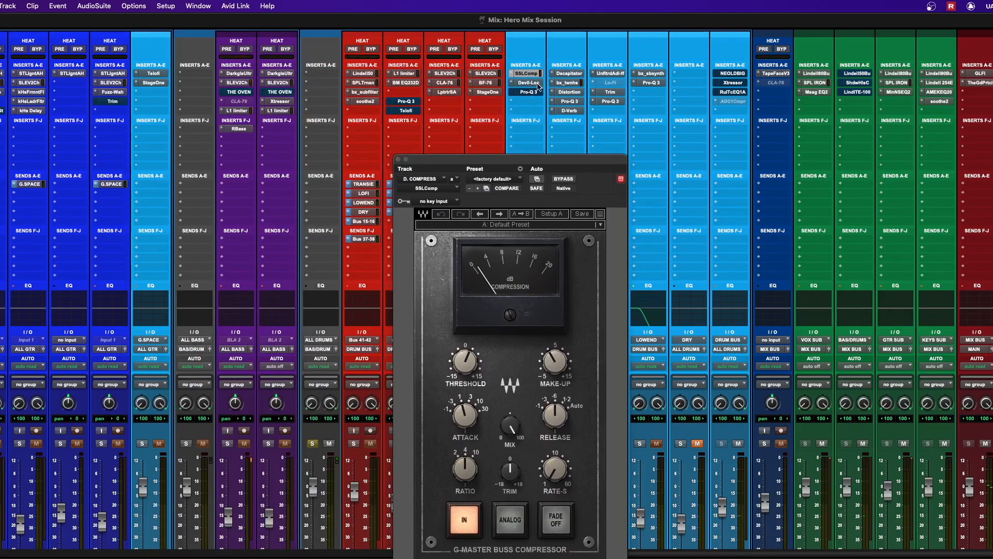
click(528, 83)
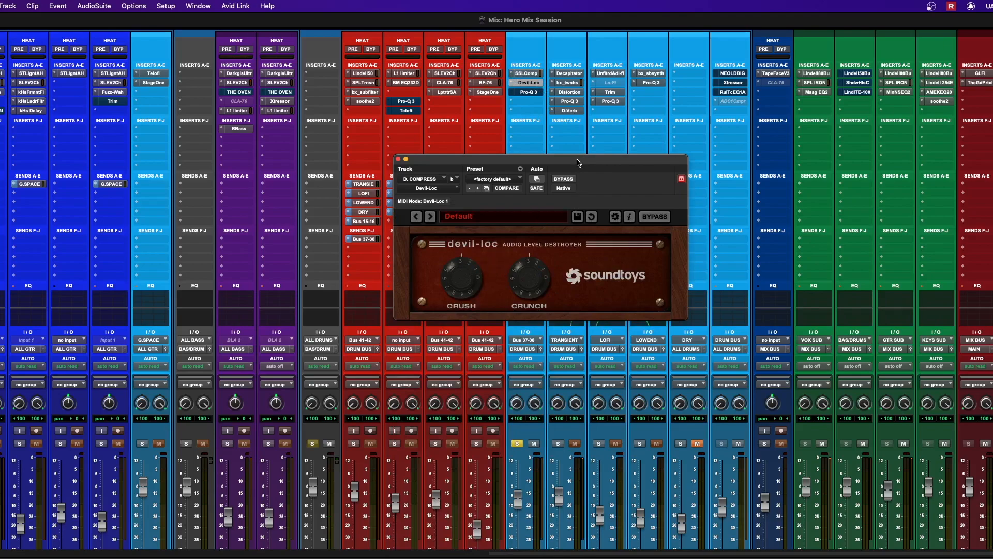
drag(578, 163, 558, 145)
Compare D. COMPRESS with Devil-Loc bypassed and active, and close the plug-in window
key(super+Tab)
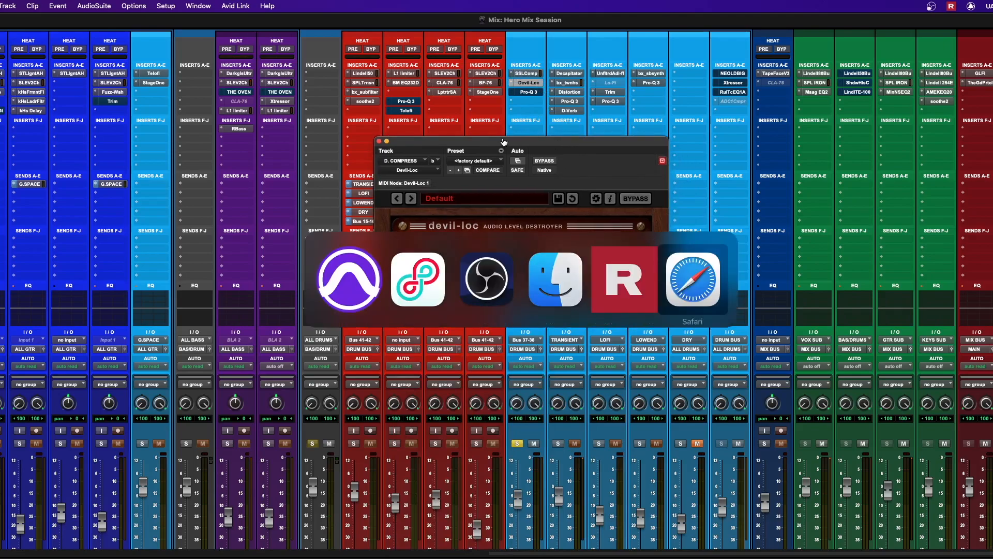
click(544, 161)
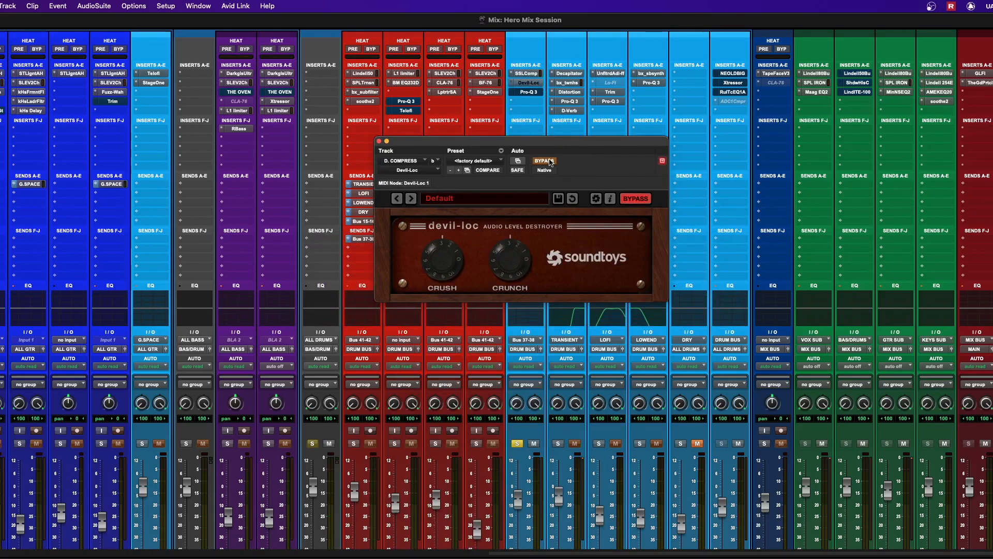
click(550, 161)
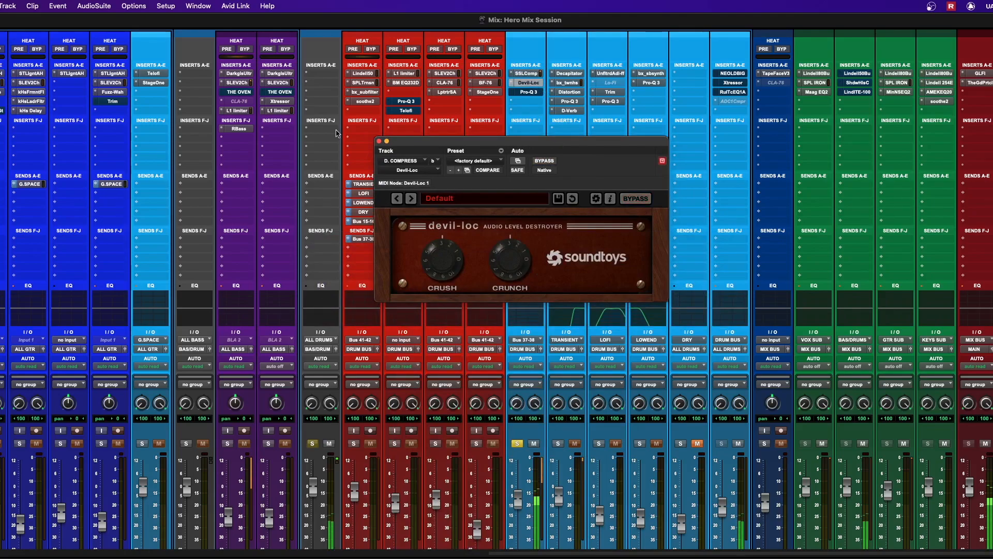
click(379, 142)
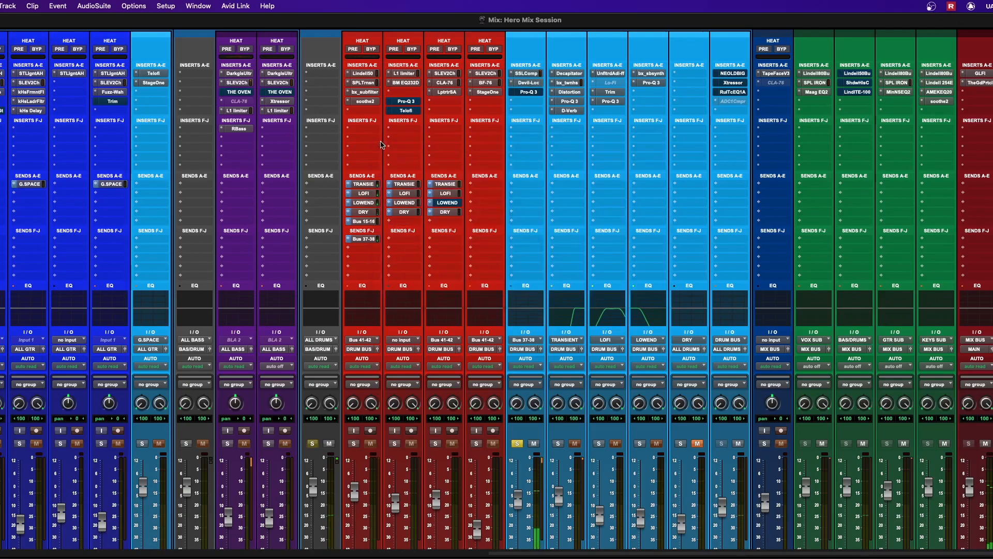
Open Pro-Q 3 on D. COMPRESS, take it out of bypass, listen during playback, and close it
click(530, 93)
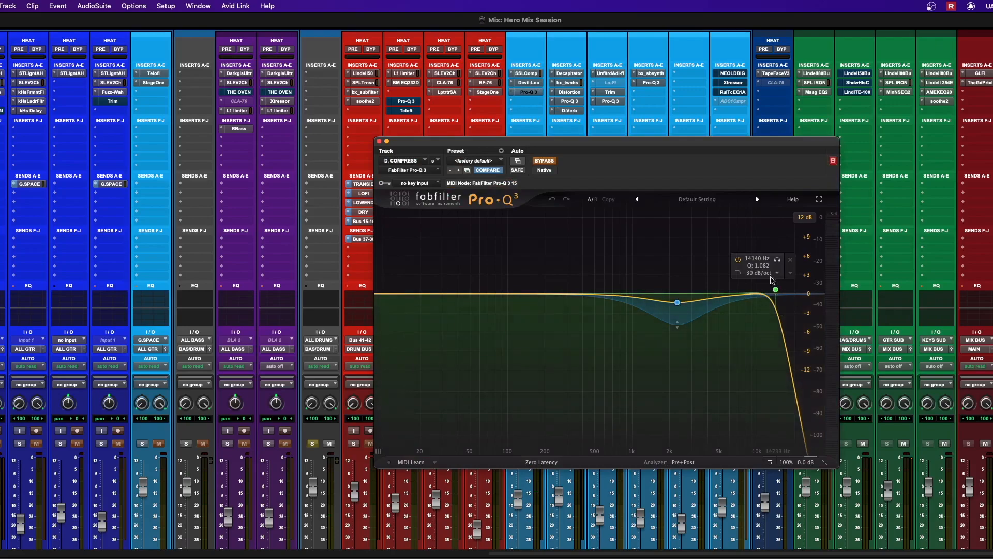
click(540, 161)
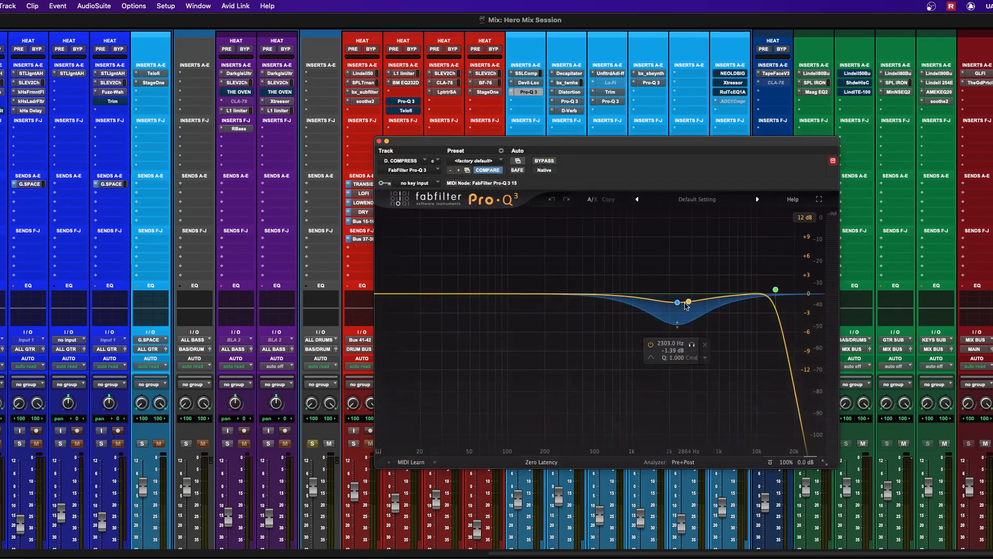
key(space)
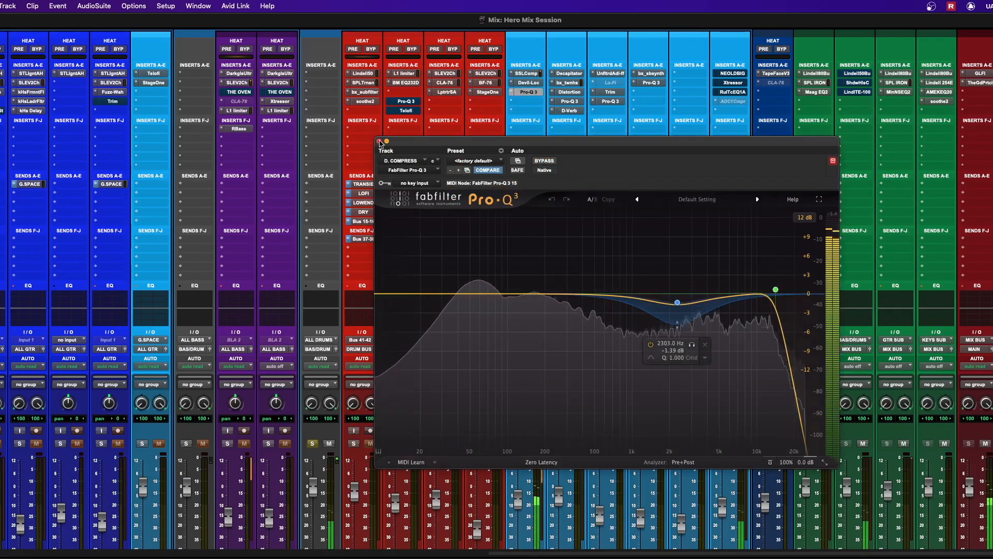
click(379, 140)
Take D. COMPRESS out of solo and unmute the DRY track so all the parallel drum buses sound together
scroll(522, 439, down, 1)
click(517, 443)
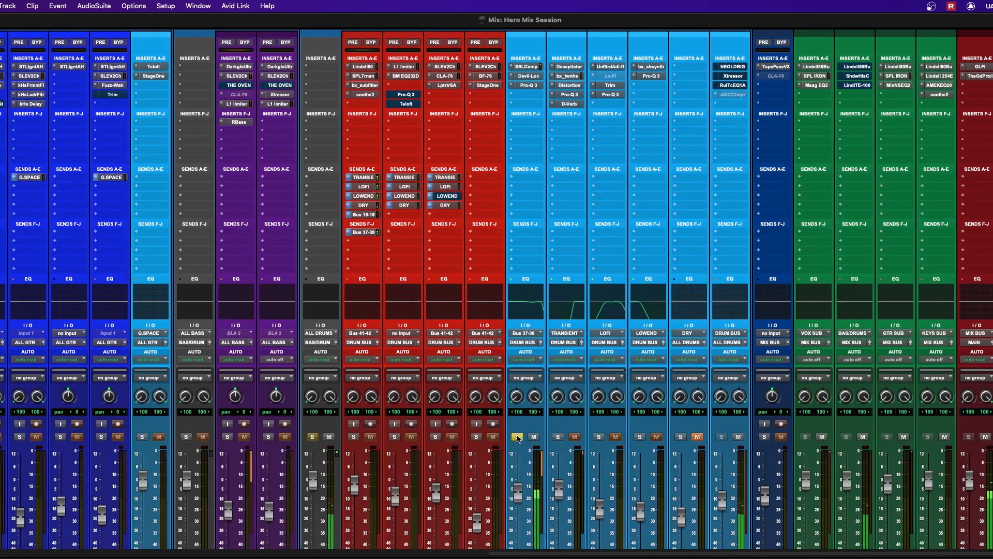
click(520, 438)
scroll(694, 459, down, 5)
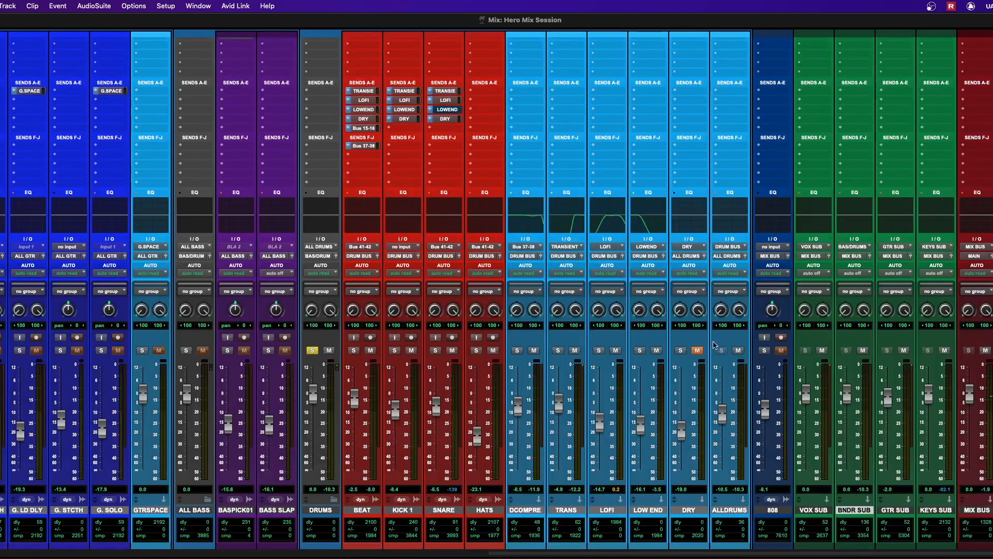
scroll(709, 434, up, 5)
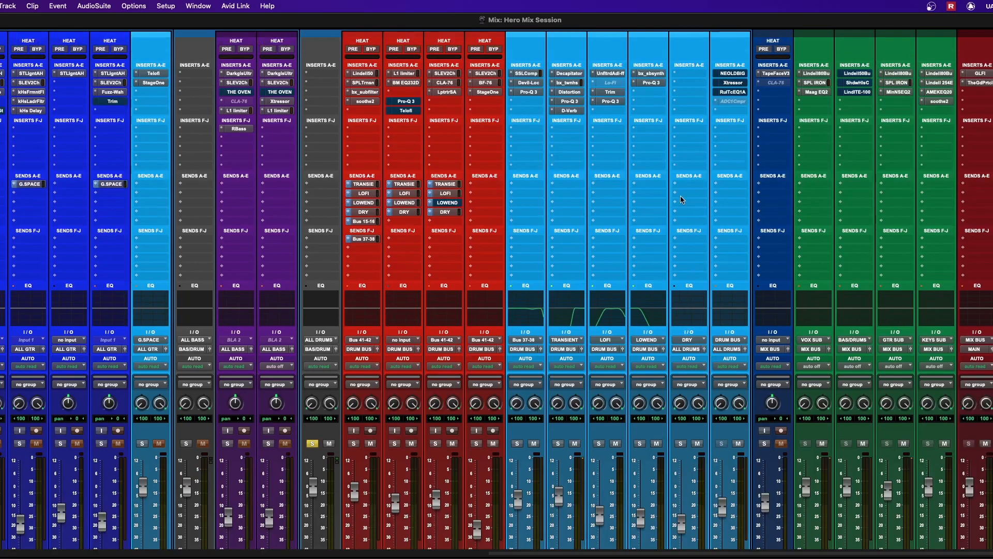
Balance the buses during playback: lower D. COMPRESS to -14.2 dB and TRANS to -14.0 dB, and raise LOW END to -15.6 dB
scroll(514, 254, down, 4)
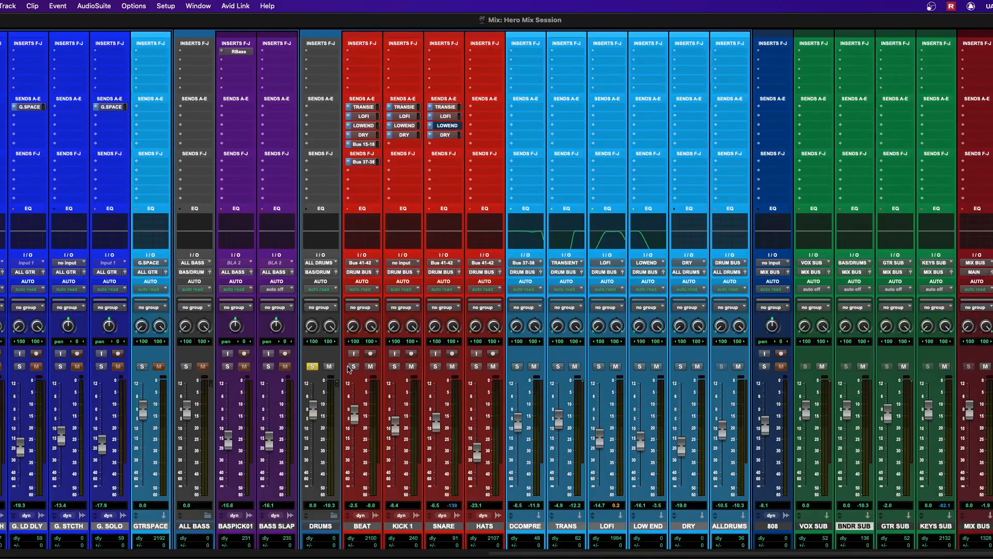
key(space)
drag(518, 422, 560, 444)
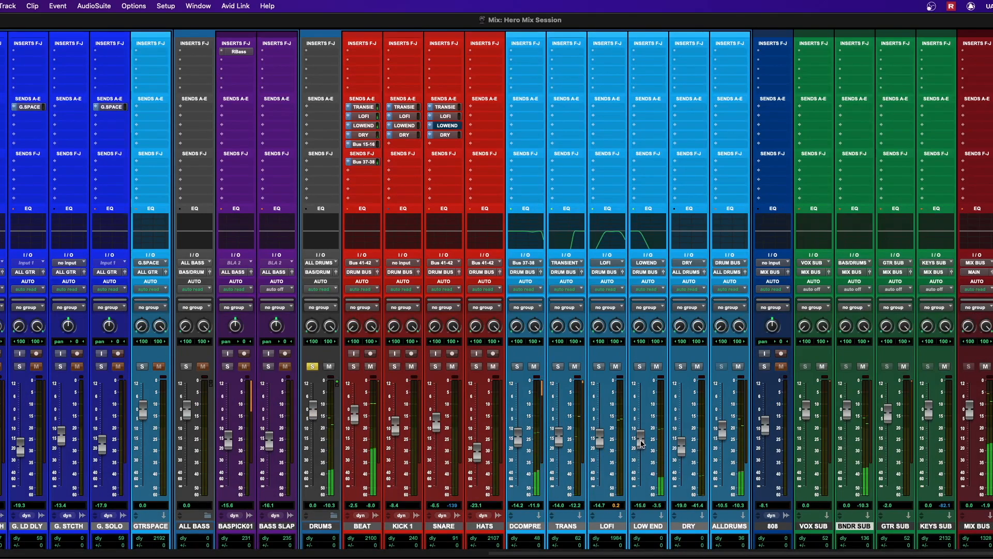
drag(642, 445, 642, 442)
Stop playback, open NEOLD BIG AL on the ALL DRUMS track, and move its window clear of the track's inserts
scroll(643, 443, up, 1)
scroll(643, 442, up, 5)
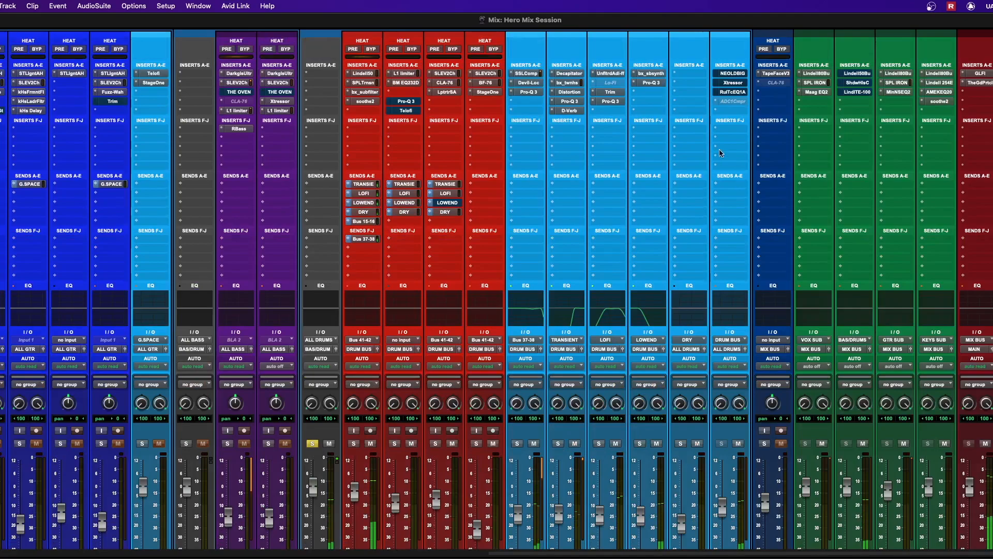
key(space)
scroll(717, 332, down, 5)
scroll(722, 321, up, 5)
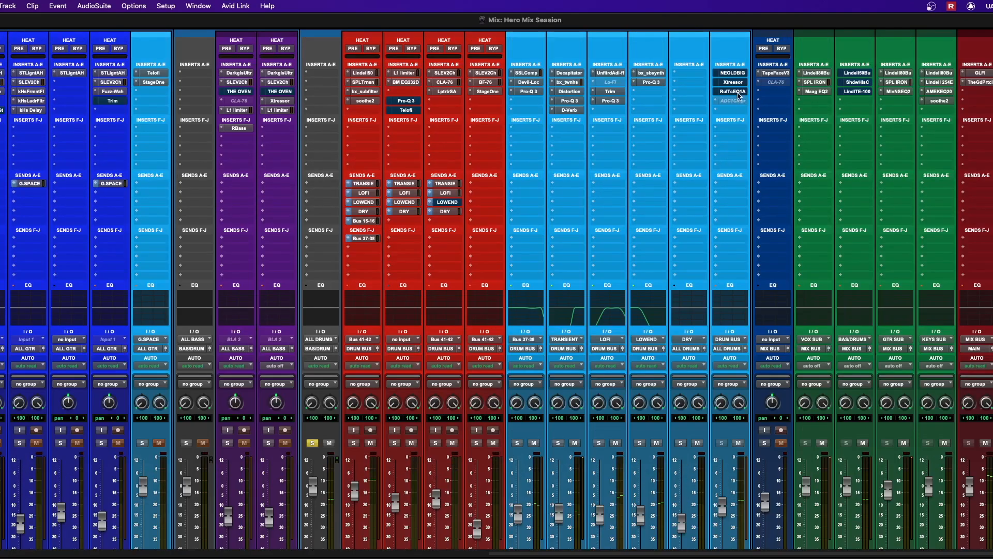
click(737, 73)
drag(531, 141, 370, 65)
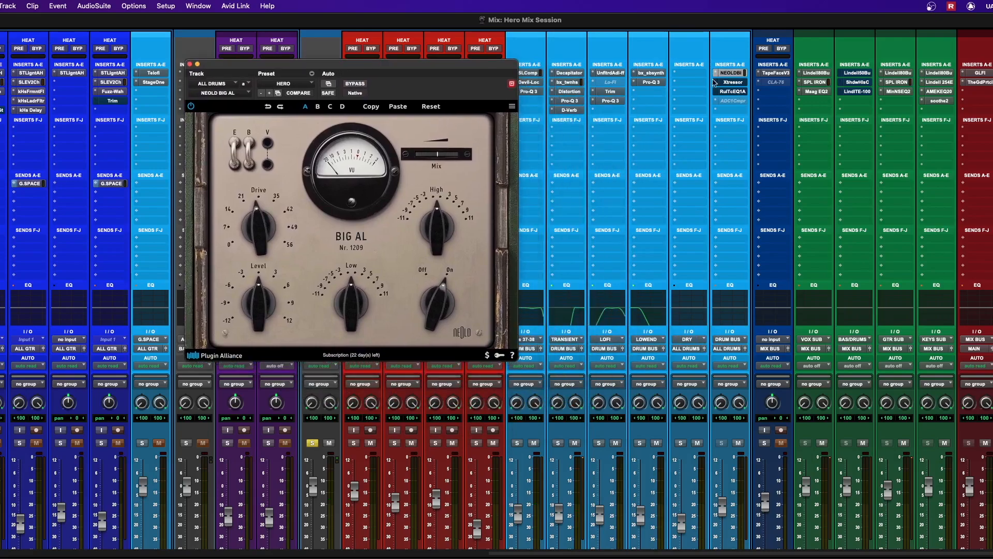
Open Xtressor and Rule Tec EQ1A on the ALL DRUMS track, take them out of bypass, and place their windows below the track's inserts
click(730, 82)
drag(292, 22, 349, 174)
click(347, 172)
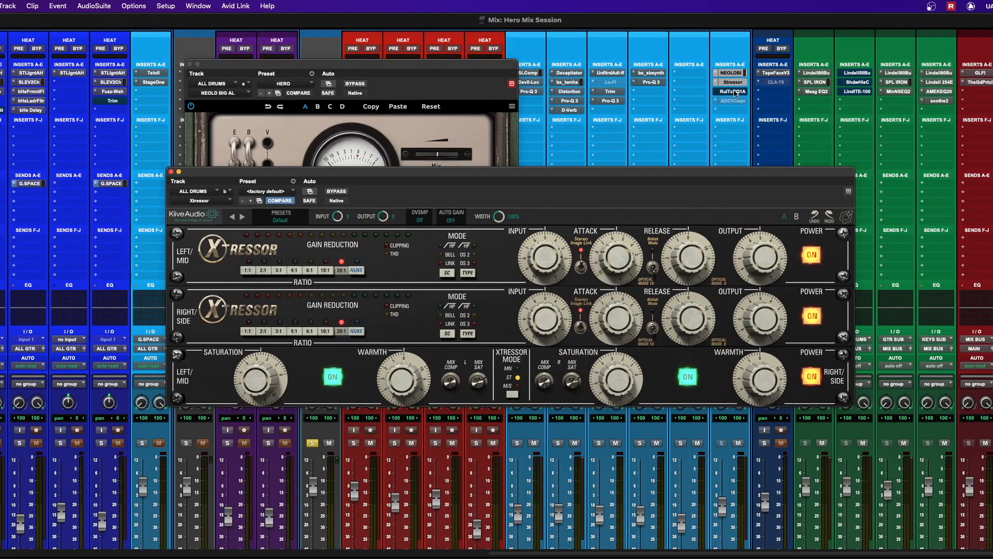
click(733, 92)
drag(238, 25, 675, 222)
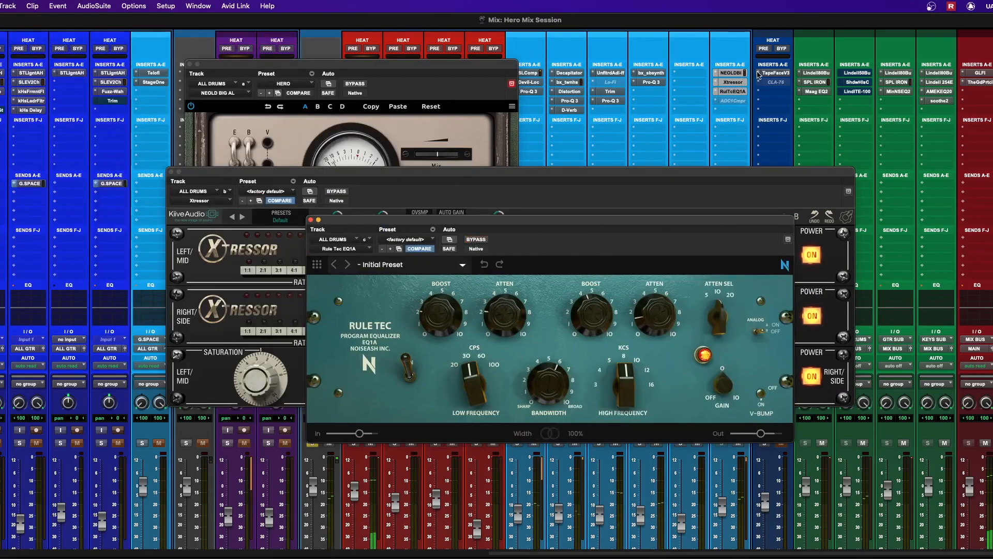
Compare the ALL DRUMS insert chain bypassed and active during playback, and bring the NEOLD BIG AL window forward for inspection
alt+super+click(732, 74)
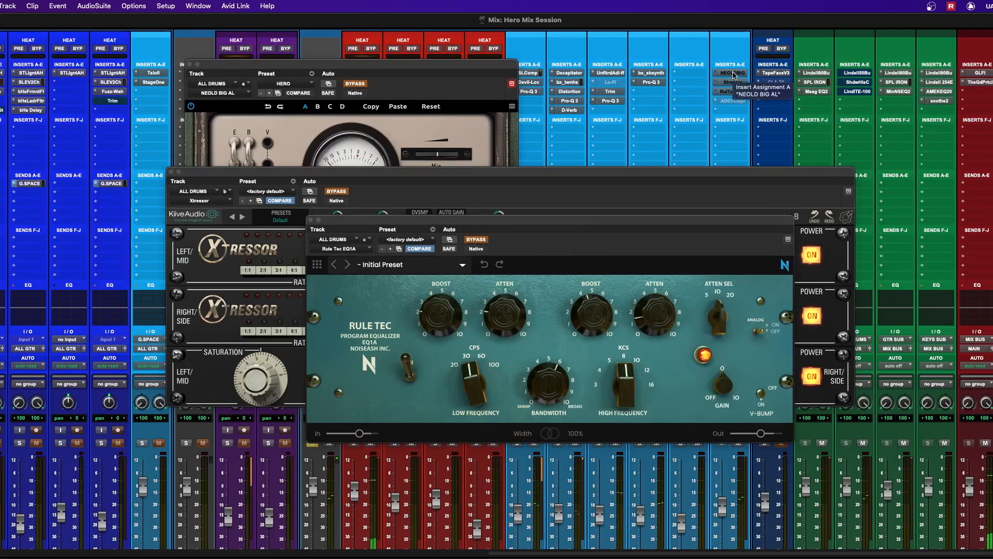
alt+super+click(733, 73)
click(514, 90)
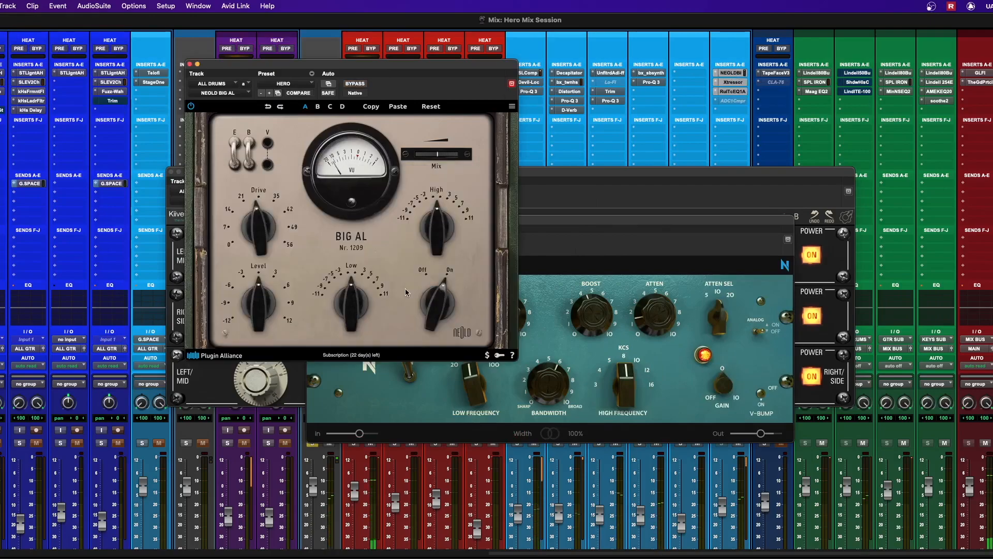
drag(400, 71, 523, 73)
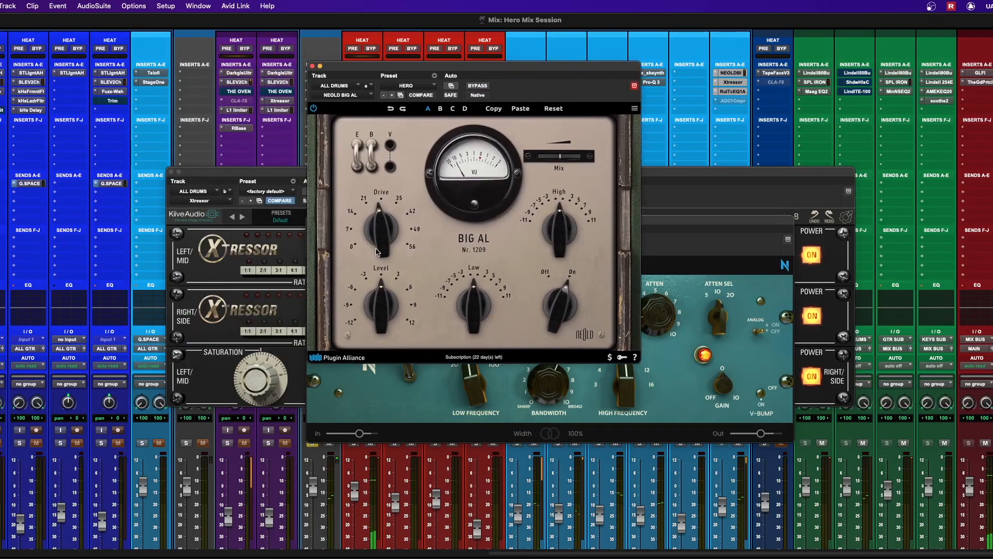
Close the BIG AL, Xtressor and Rule Tec EQ1A windows
click(312, 67)
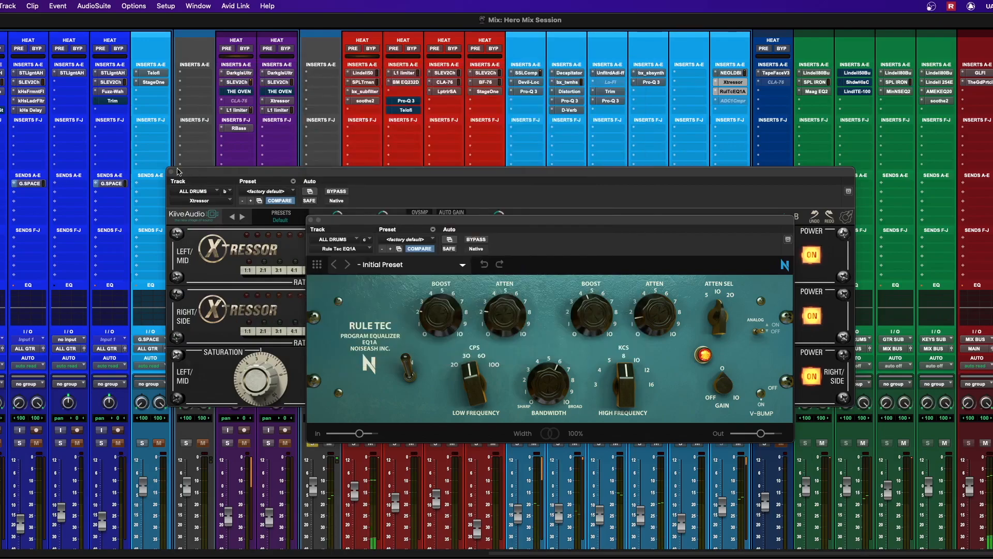
click(171, 172)
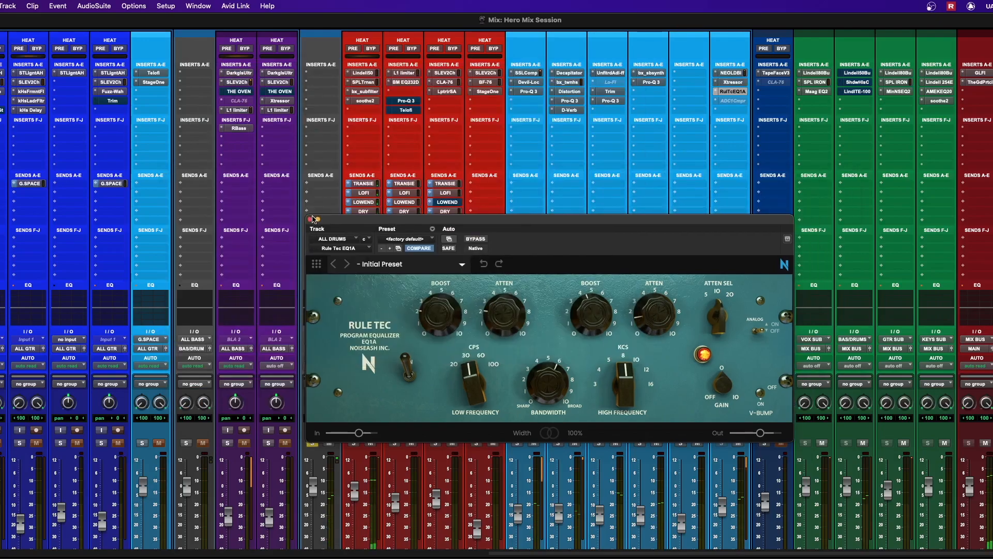
click(311, 220)
Open Lindell 50 Buss on the BNDR SUB track, take it out of bypass, and move its window clear of the track's inserts
scroll(427, 233, down, 3)
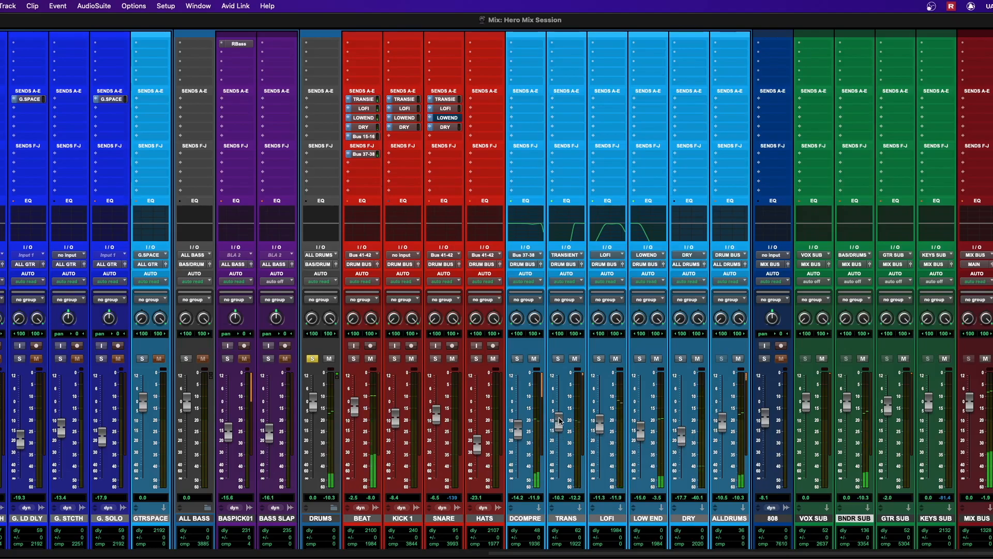
scroll(715, 304, up, 1)
scroll(715, 304, up, 5)
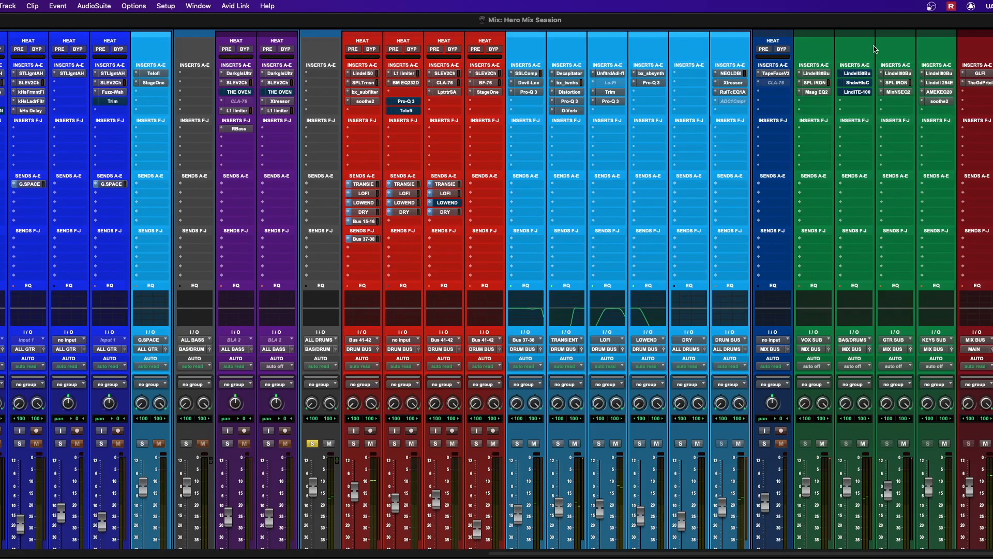
scroll(514, 317, down, 6)
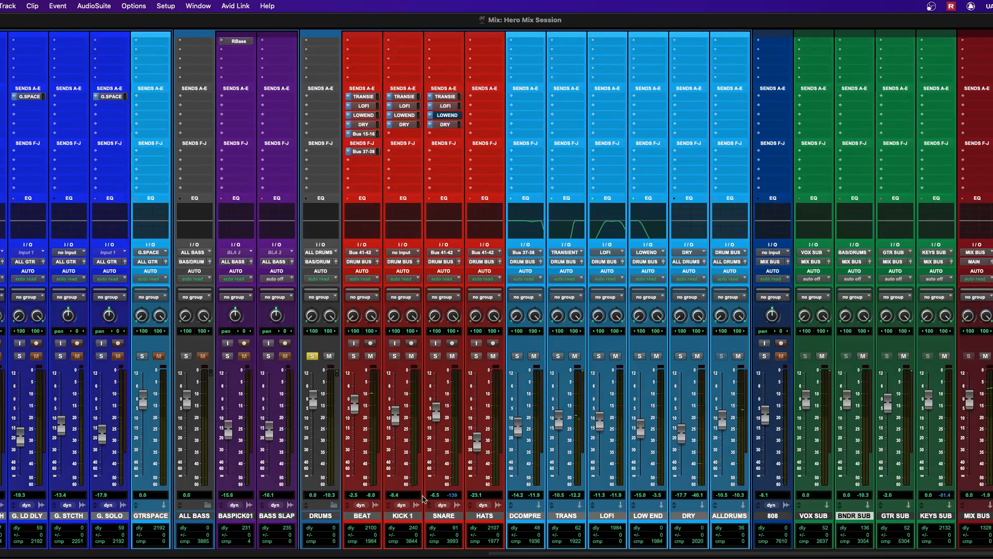
scroll(892, 462, up, 3)
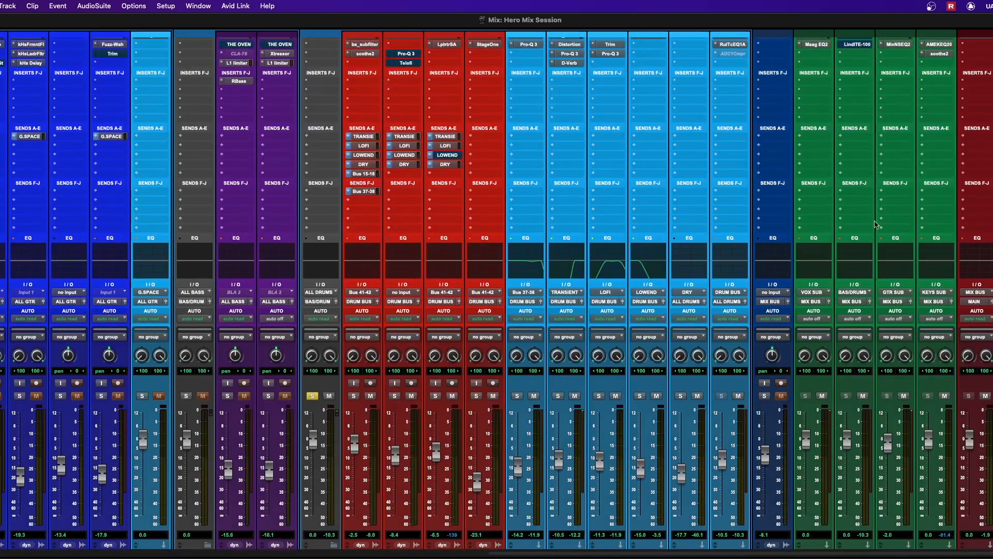
scroll(877, 224, up, 3)
click(863, 73)
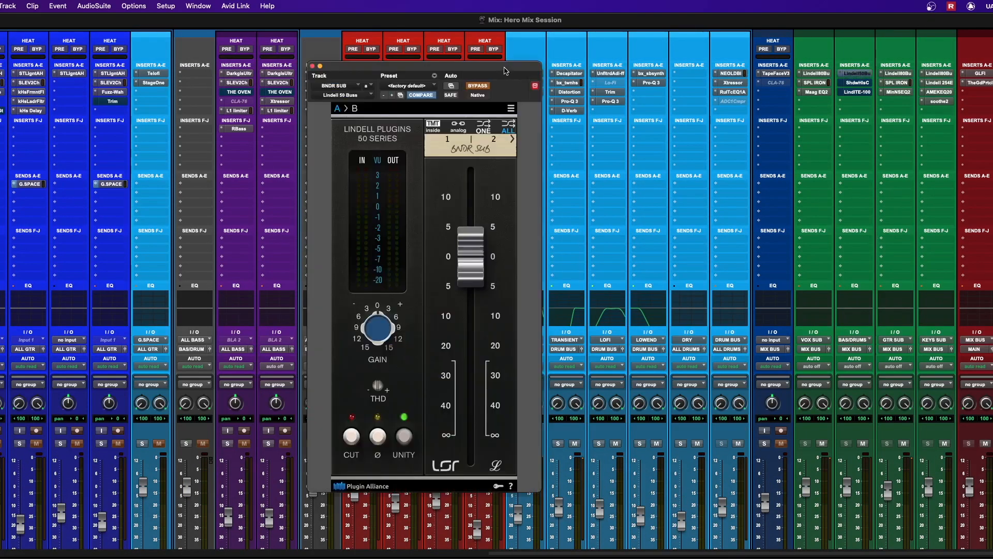
drag(505, 70, 593, 78)
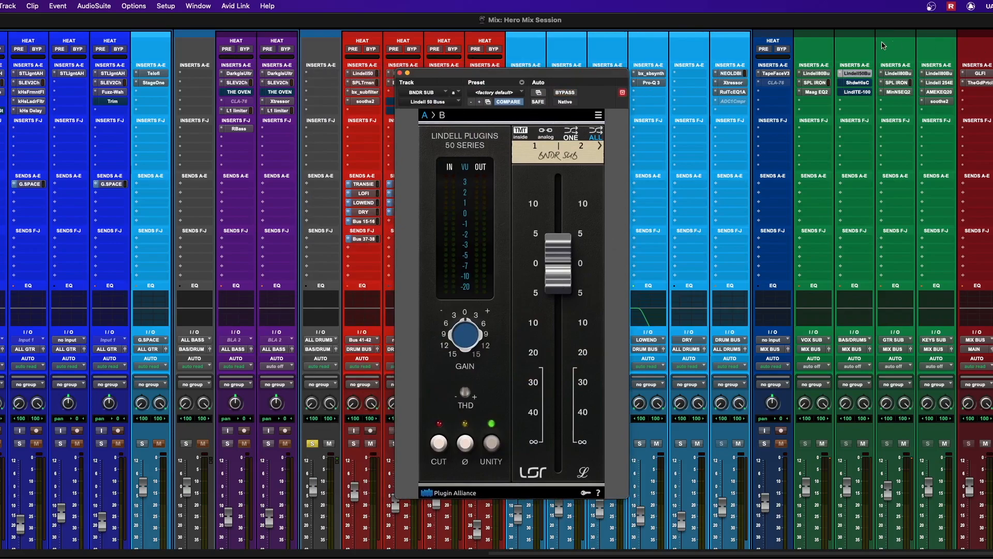
Open the Shadow Hills mastering compressor on BNDR SUB with bypass off, and arrange its window beside the Lindell 50 Buss, clear of the inserts
click(858, 83)
drag(320, 20, 828, 74)
drag(549, 76, 435, 54)
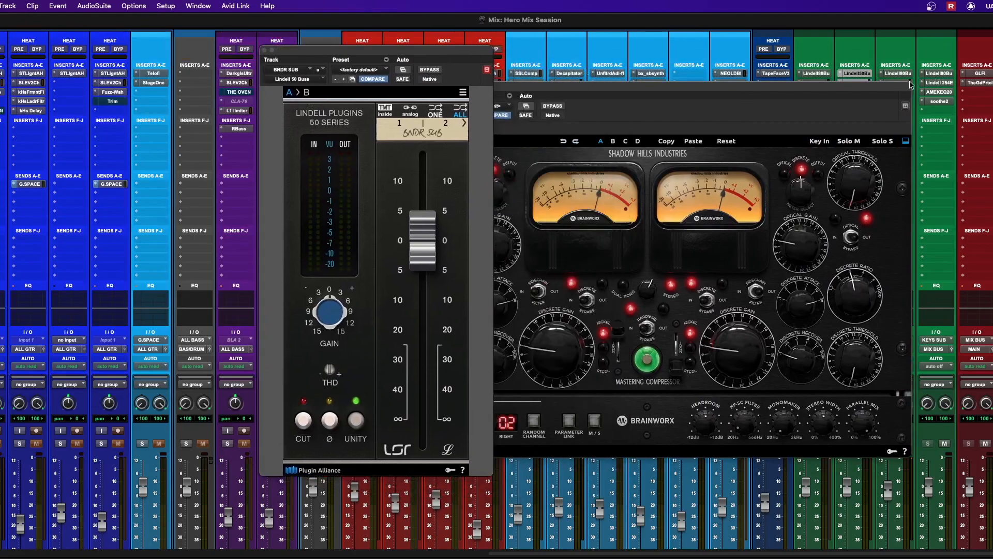
click(901, 87)
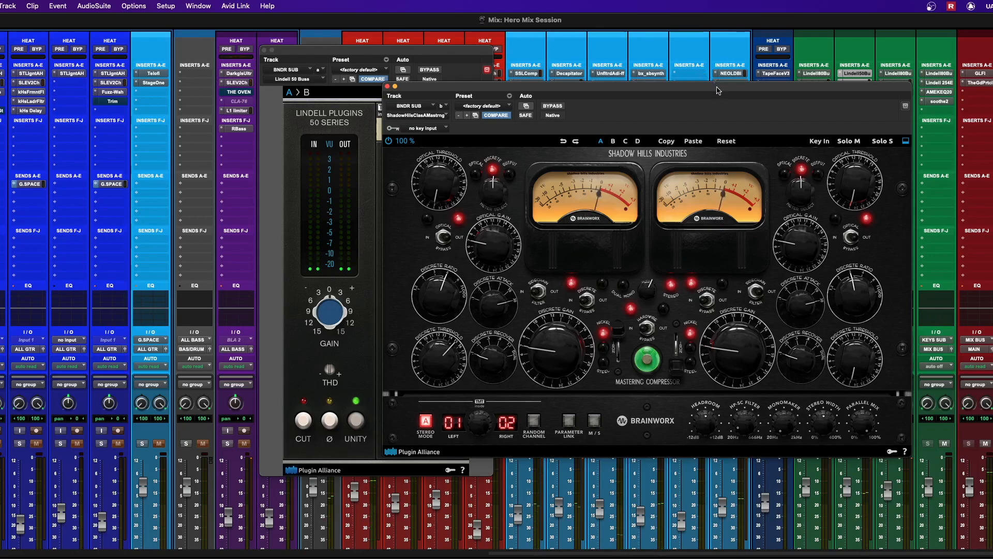
drag(718, 91, 714, 130)
Open Lindell TE-100 on BNDR SUB, bring its whole window into view, and take it out of bypass during playback
click(856, 92)
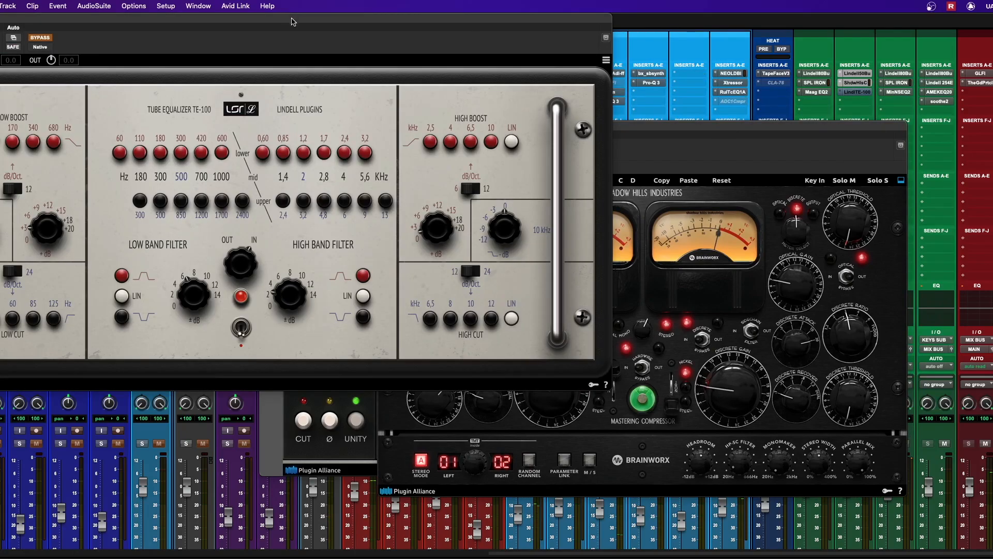
drag(294, 22, 521, 126)
click(278, 142)
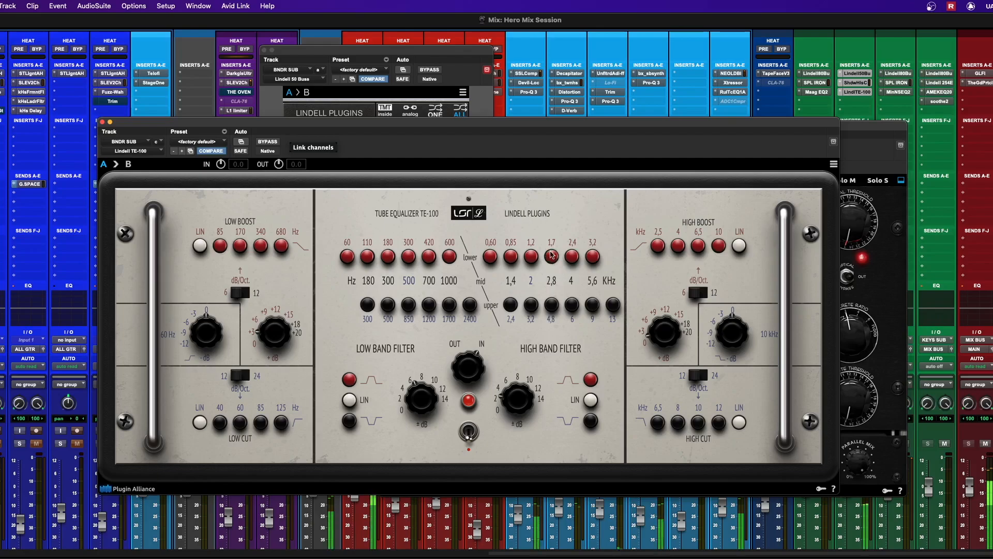
Close the Lindell TE-100, Shadow Hills and Lindell 50 Buss windows
click(103, 122)
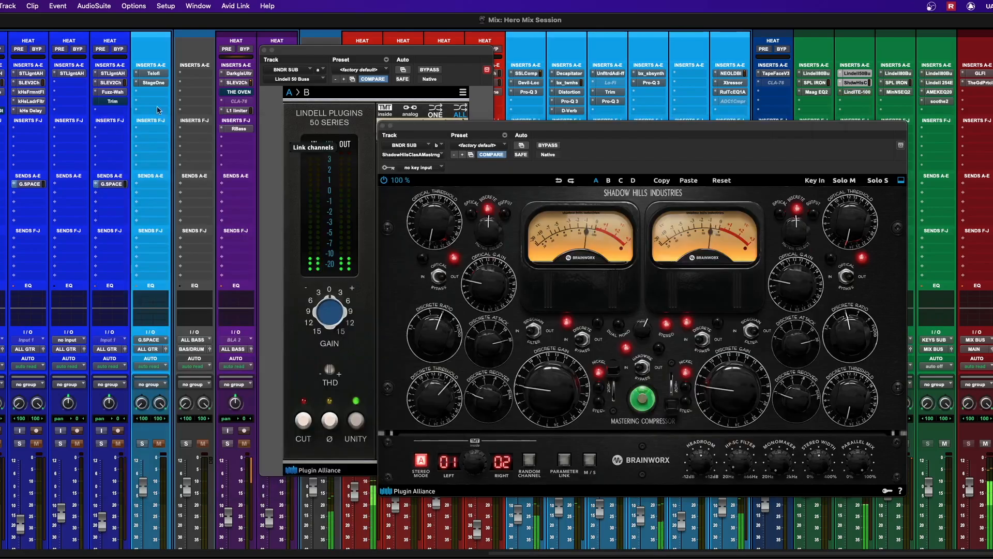
click(383, 126)
click(264, 50)
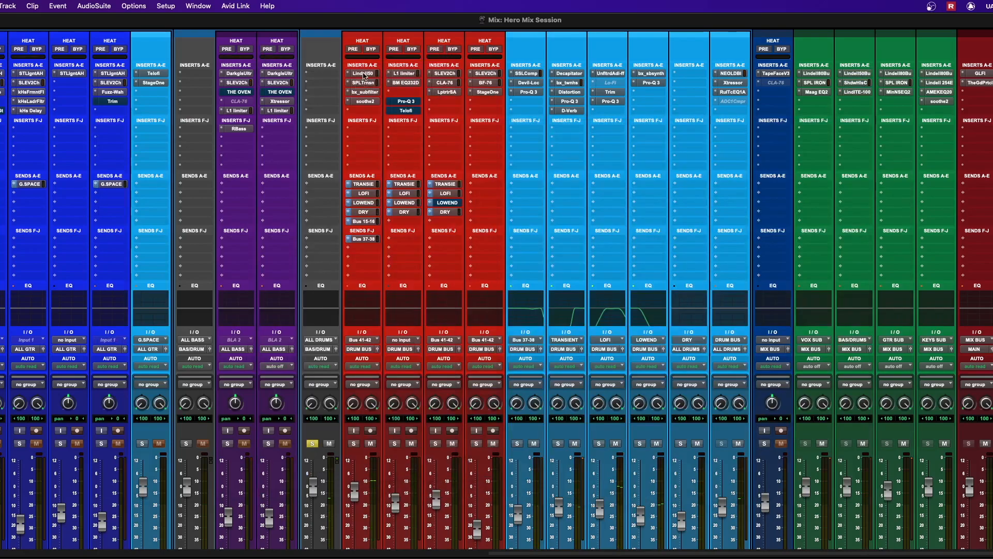
Mute the D. COMPRESS, TRANS, LOFI, LOW END and DRY buses and bypass the inserts on BEAT, ALL DRUMS and BNDR SUB
scroll(537, 349, down, 5)
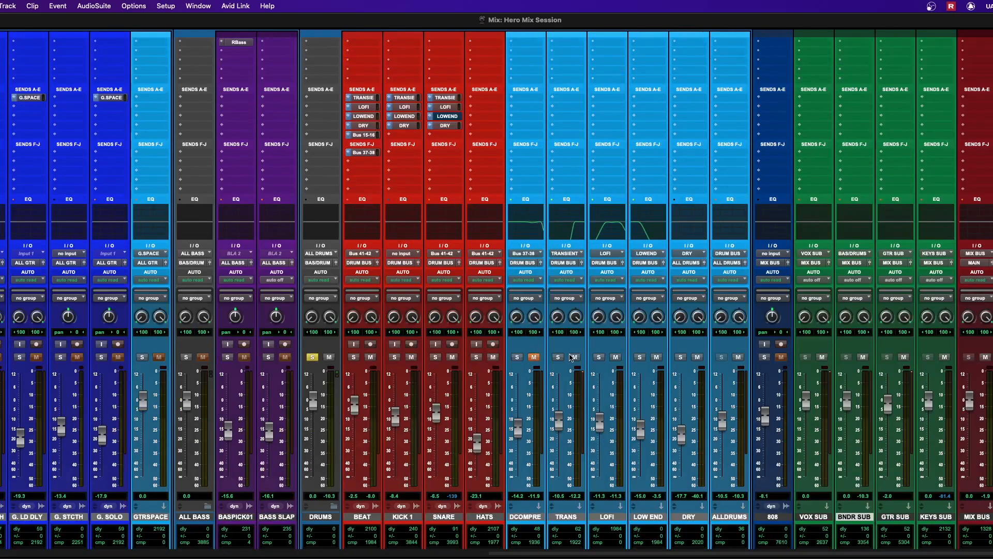
click(698, 357)
scroll(710, 189, up, 5)
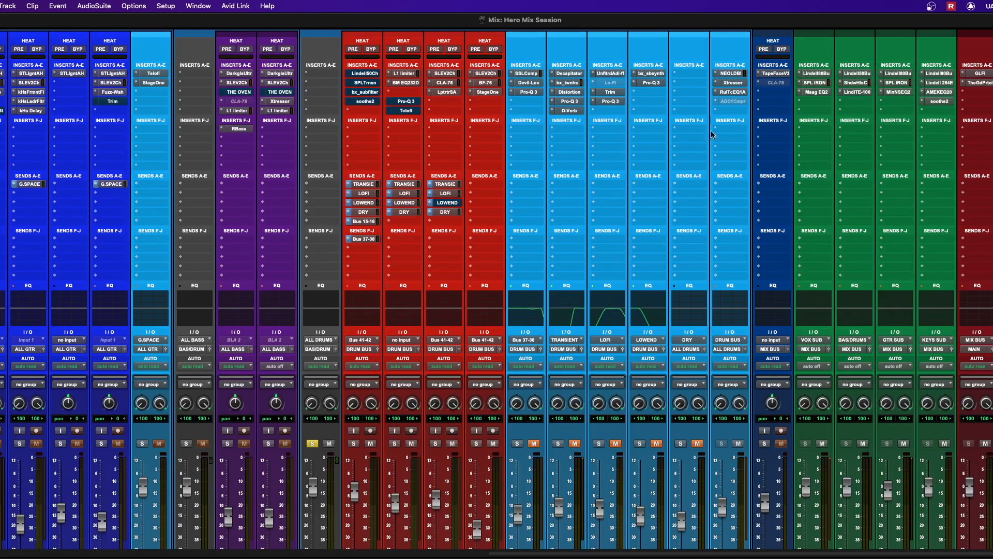
shift+super+click(726, 72)
shift+super+click(863, 77)
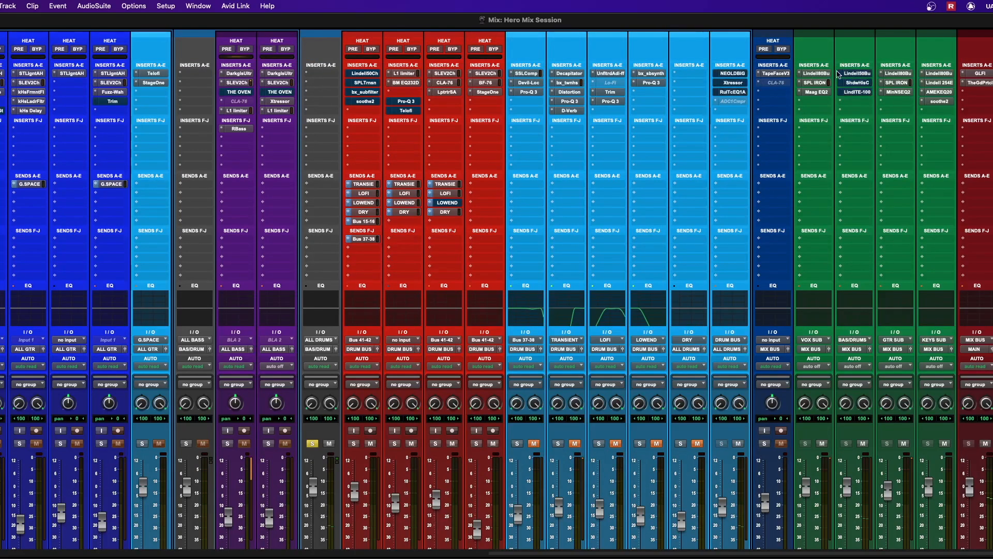
Listen to the unprocessed drums, re-enable the bypassed inserts on BEAT, ALL DRUMS and BNDR SUB, and unmute the parallel buses to compare
scroll(557, 221, down, 2)
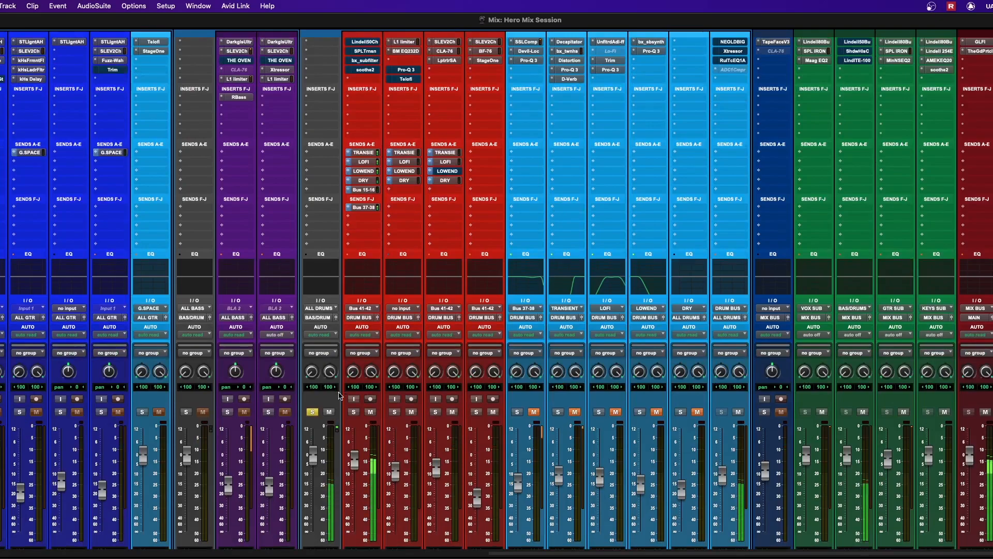
scroll(339, 395, up, 2)
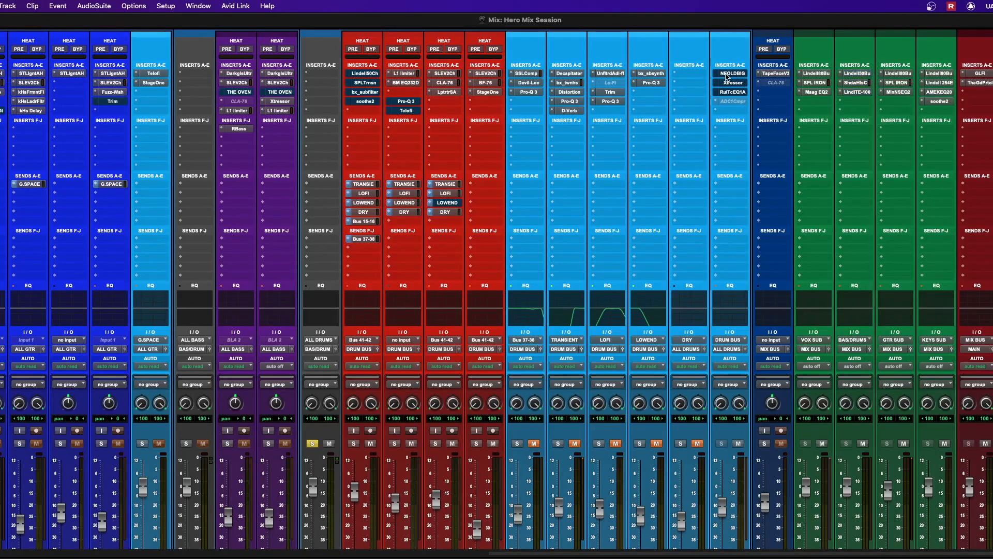
scroll(705, 204, down, 3)
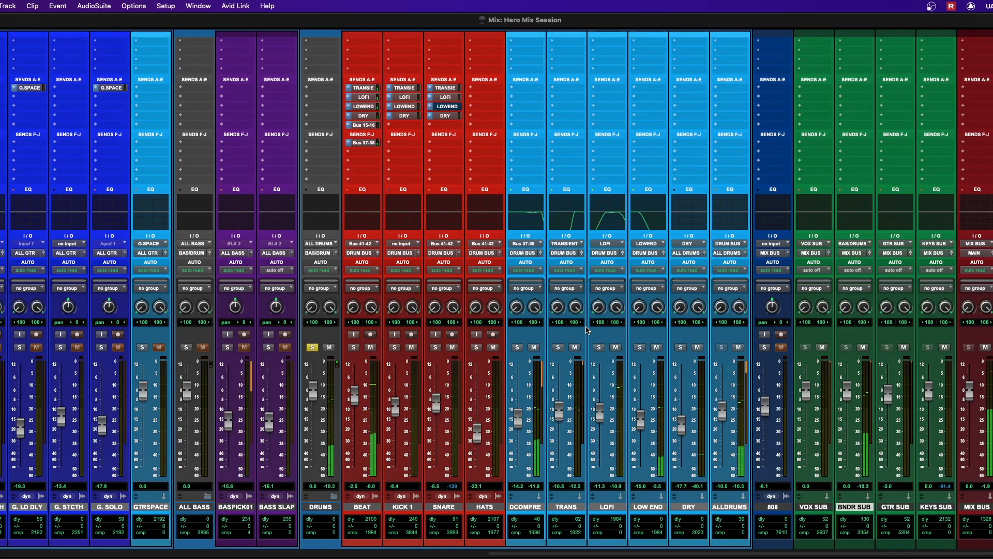
scroll(455, 331, up, 3)
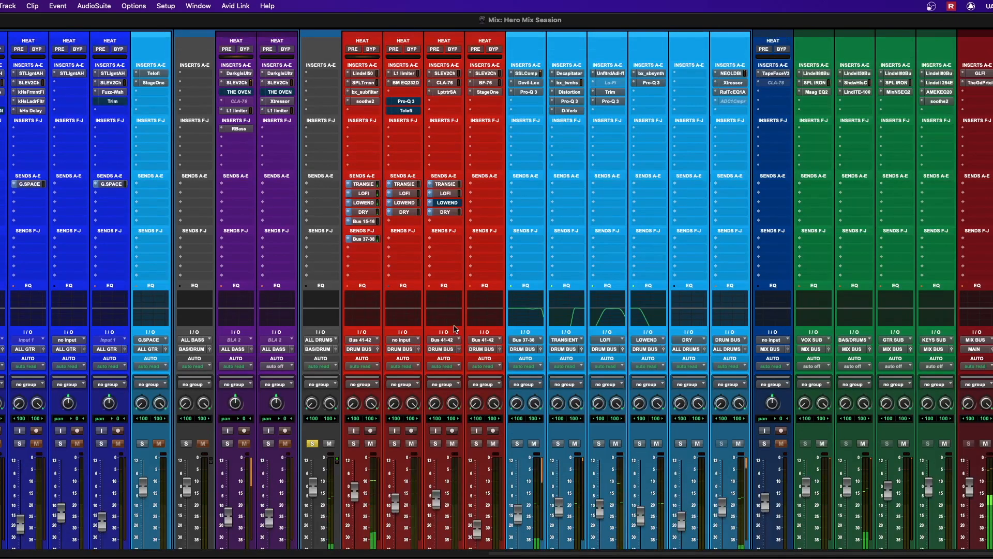
Toggle the DRUMS solo during playback and leave it off to hear the processed drums within the full mix
scroll(495, 324, down, 1)
scroll(495, 325, down, 3)
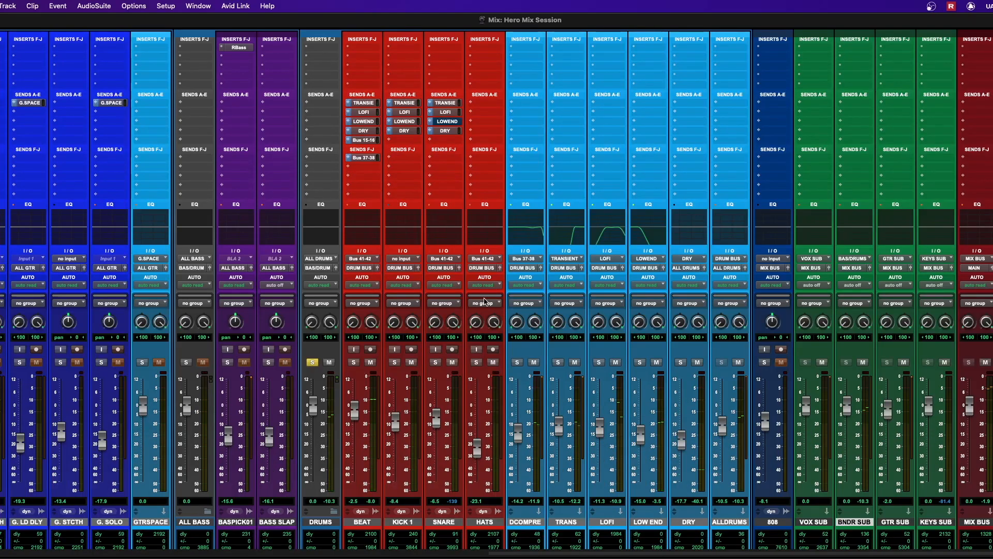
click(312, 362)
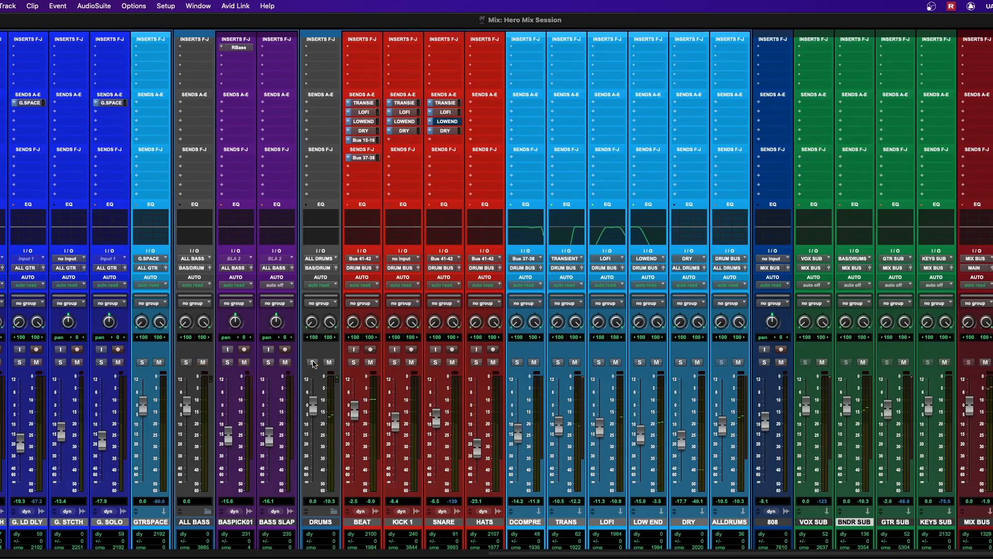
click(312, 362)
scroll(313, 364, up, 2)
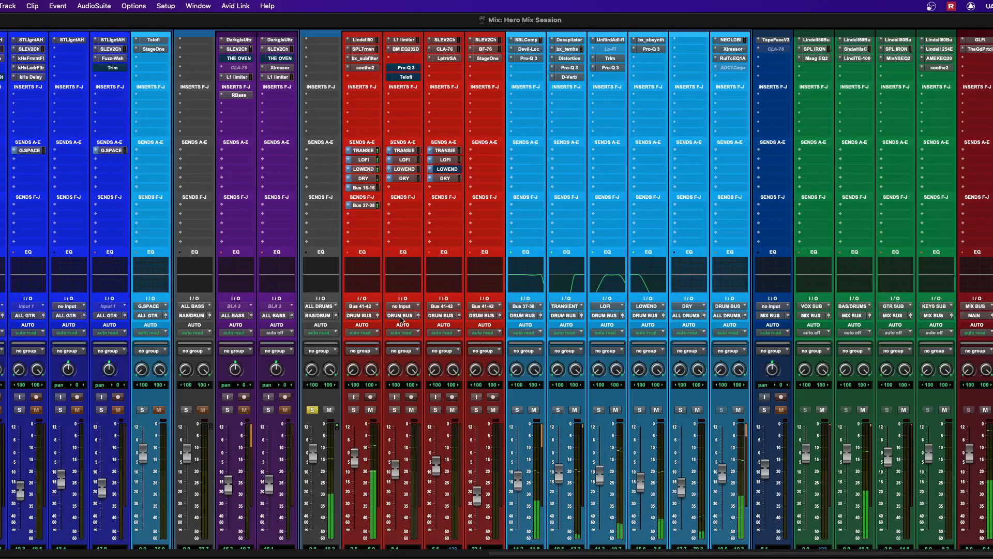
click(313, 410)
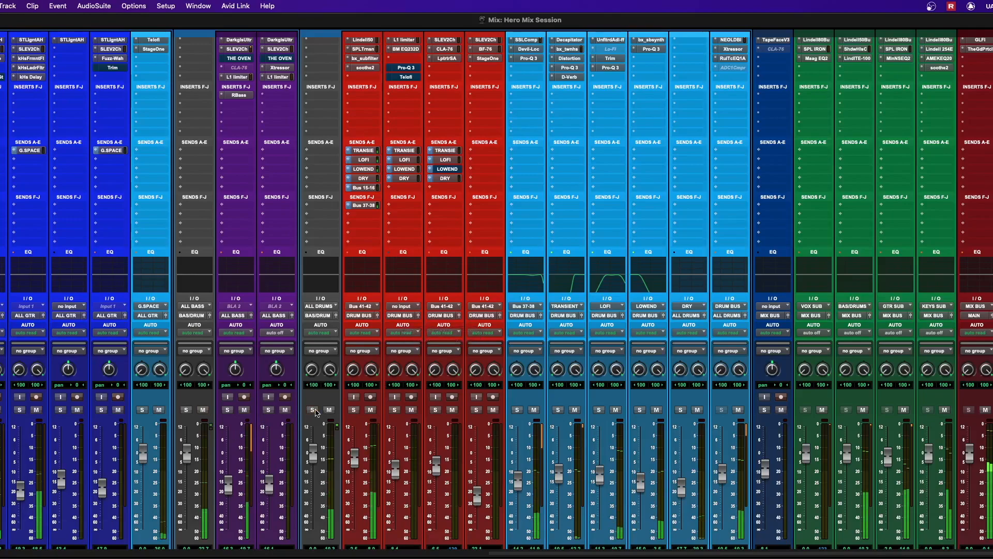
Examine the guitar, bass, drum and submix channels across the mixer, including their inserts, sends and levels
scroll(316, 412, down, 1)
scroll(247, 428, left, 3)
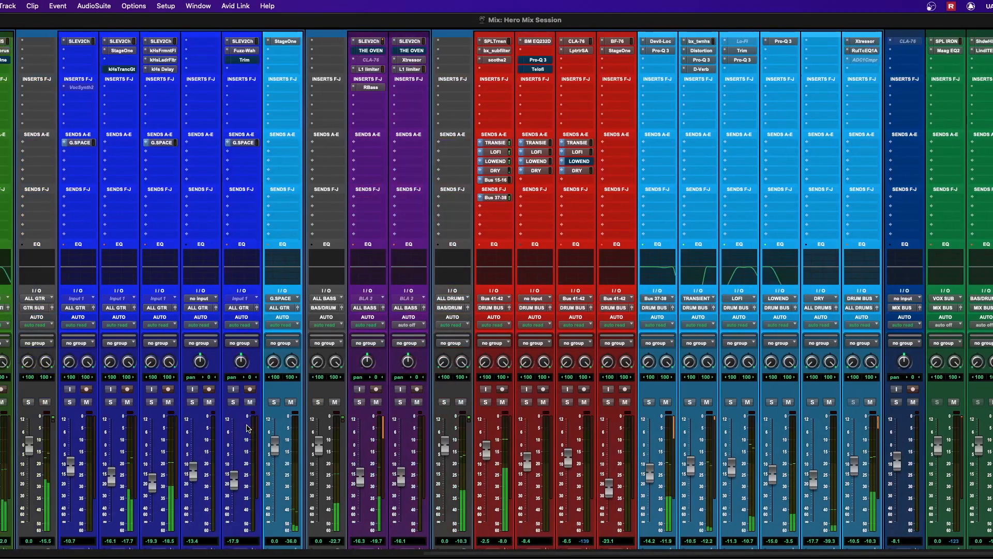
scroll(247, 428, left, 2)
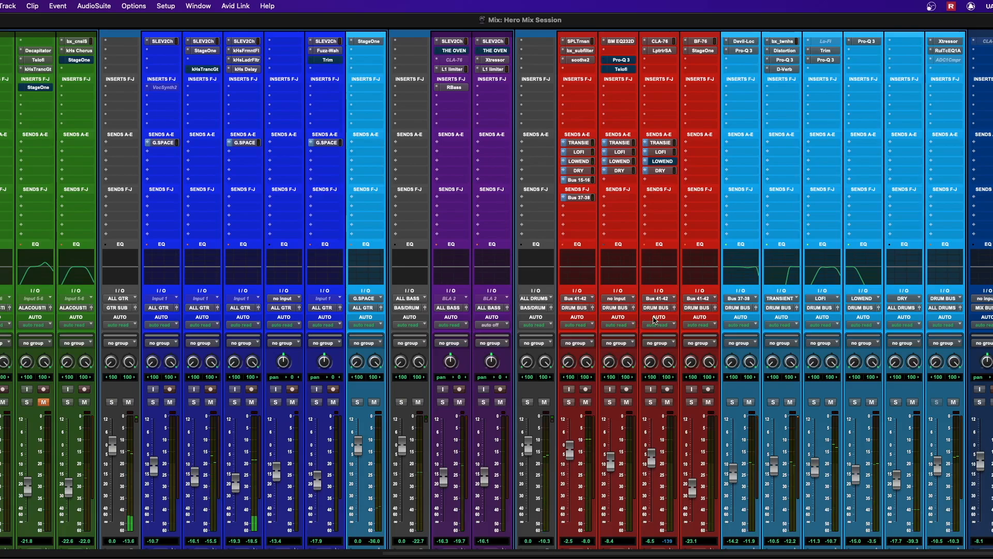
scroll(653, 312, right, 3)
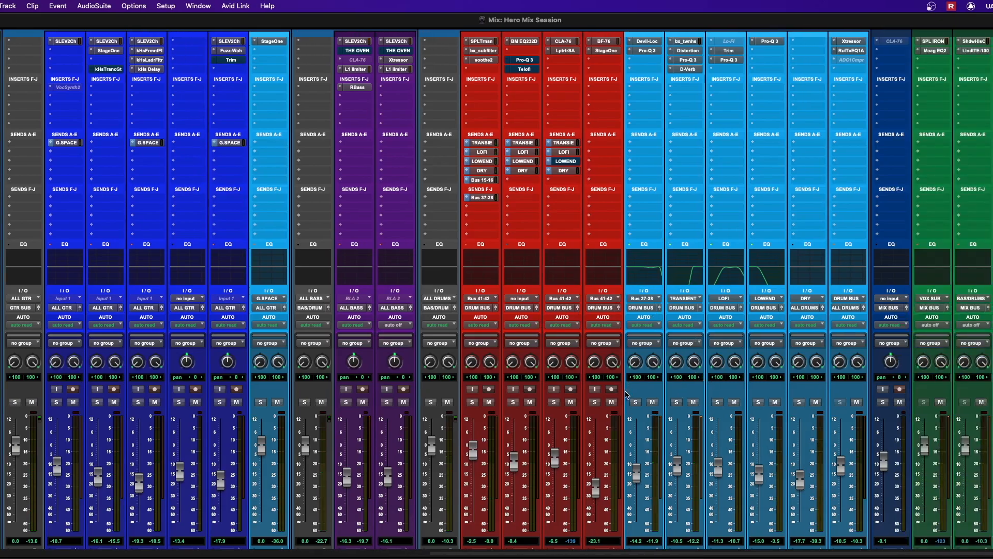
scroll(630, 385, right, 4)
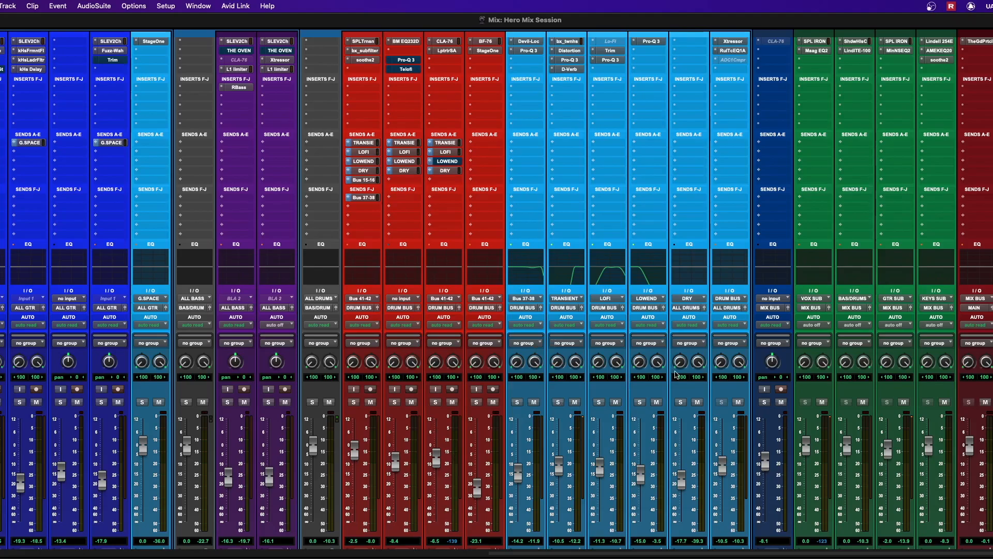
scroll(506, 414, up, 3)
scroll(364, 388, down, 4)
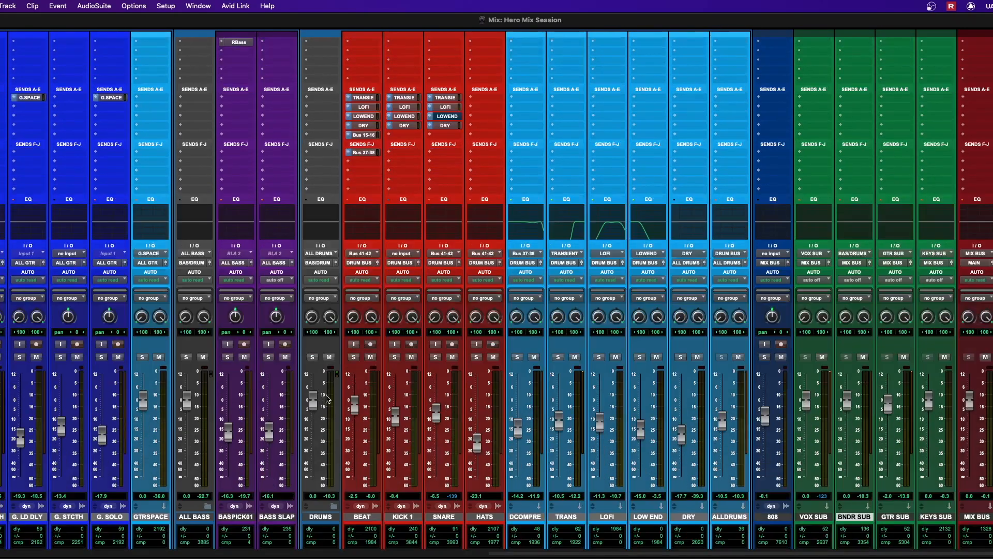
scroll(391, 327, left, 7)
scroll(391, 327, right, 7)
scroll(391, 327, up, 4)
scroll(391, 327, down, 4)
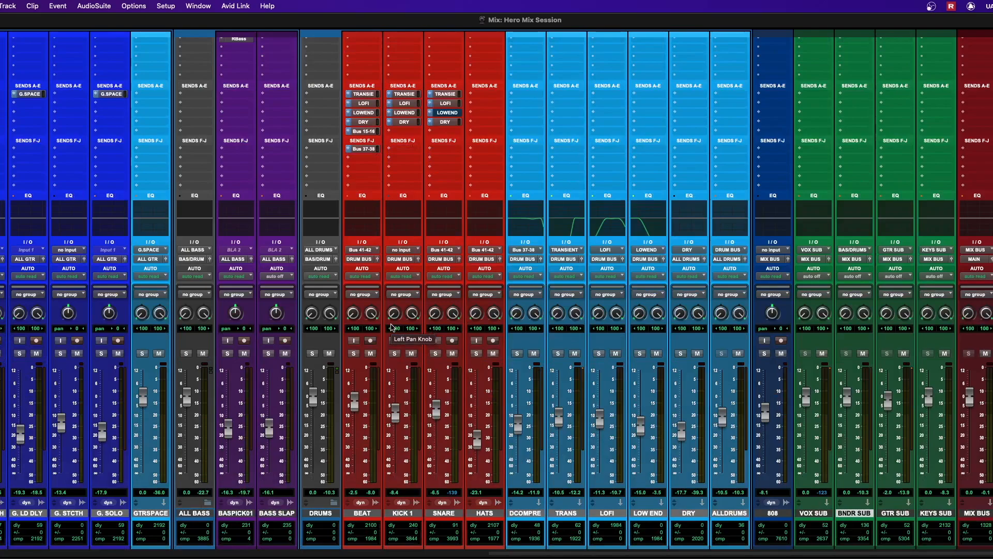